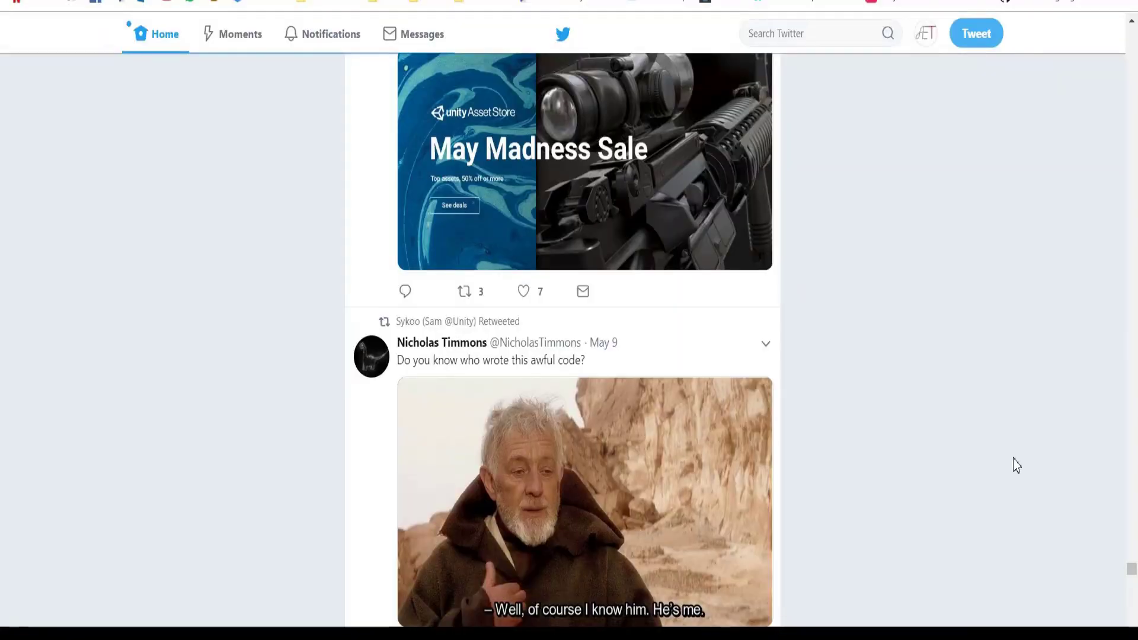
scroll(1017, 466, "up", 5)
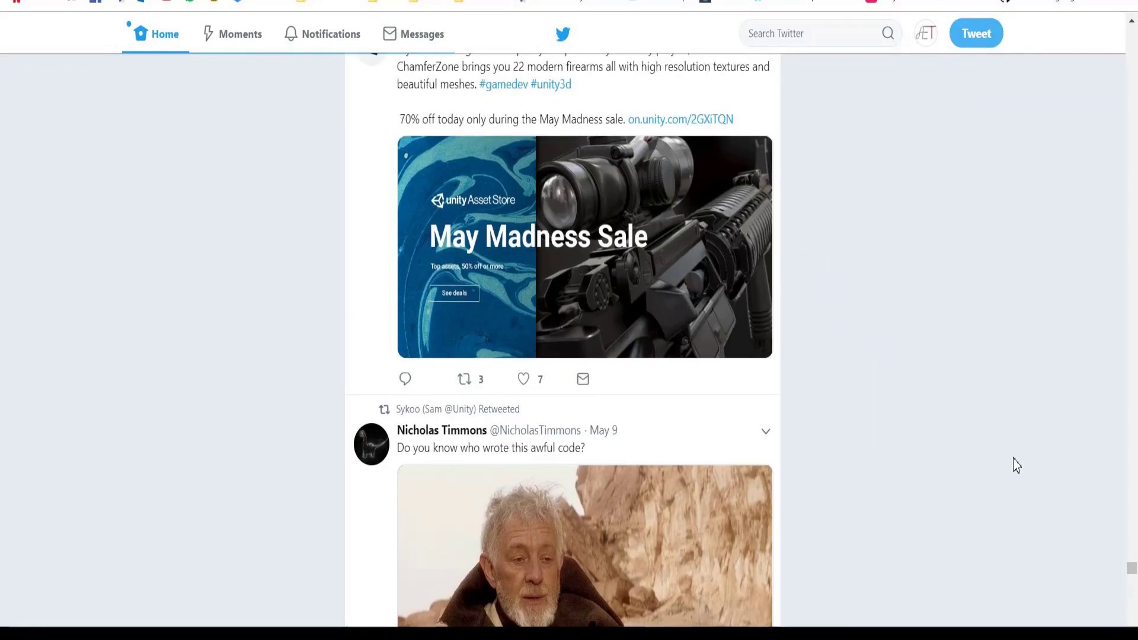
scroll(1018, 466, "up", 10)
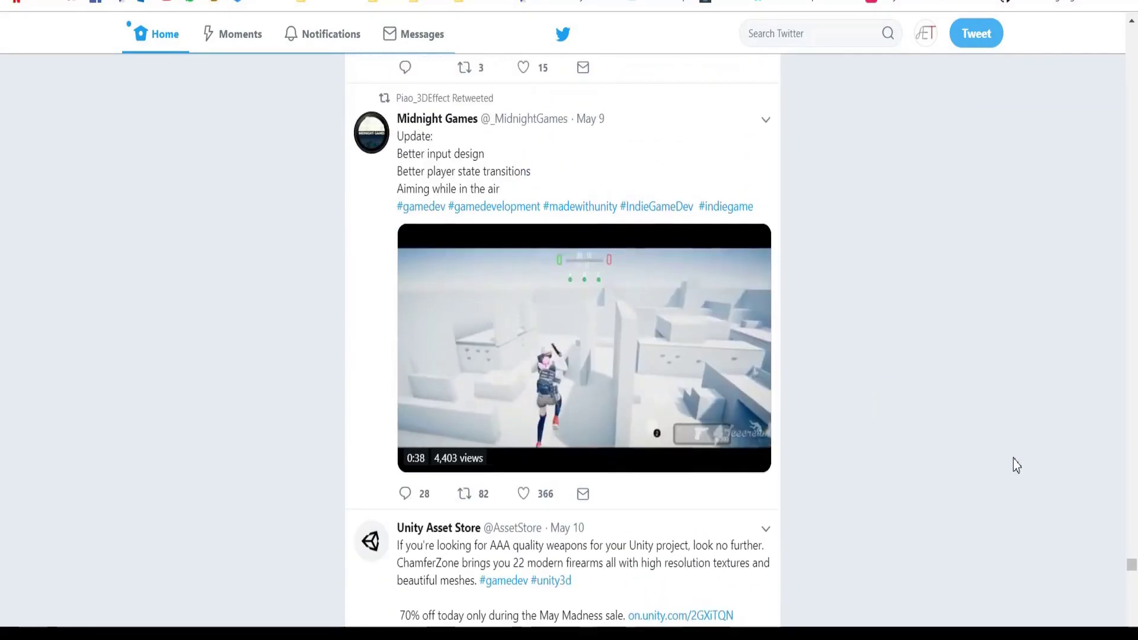
scroll(1017, 466, "up", 1)
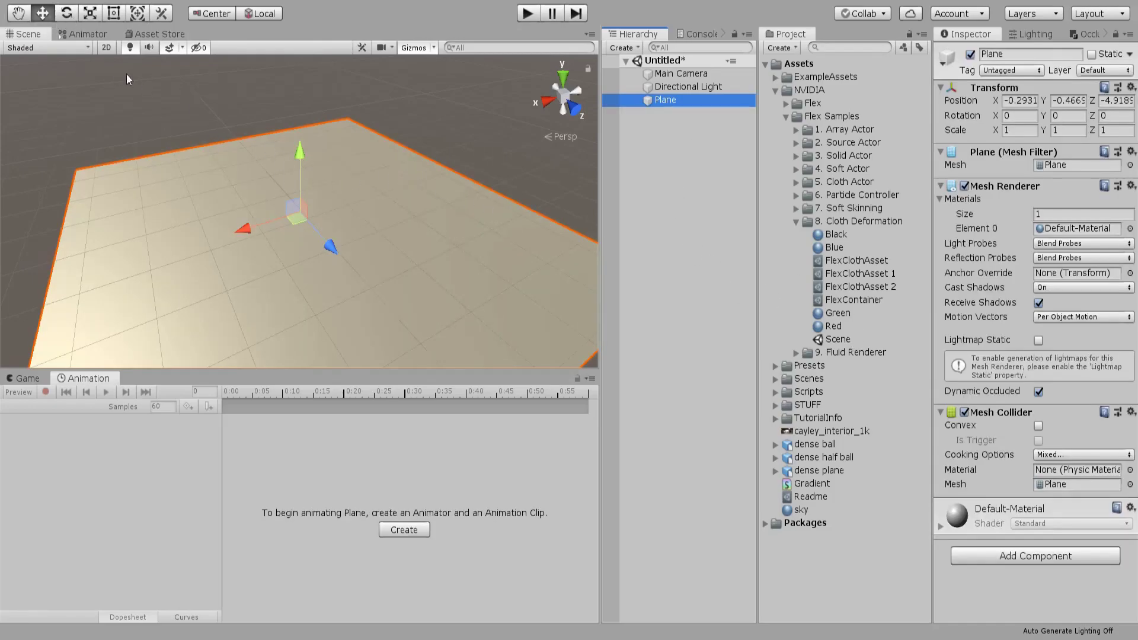
- Rotate the plane to -75 degrees about its Z axis so that it stands as a backdrop
left_click(67, 13)
left_click_drag(288, 163, 166, 308)
middle_click_drag(417, 240, 488, 236)
right_click_drag(344, 236, 525, 151)
middle_click_drag(320, 205, 521, 171)
right_click_drag(393, 178, 522, 196)
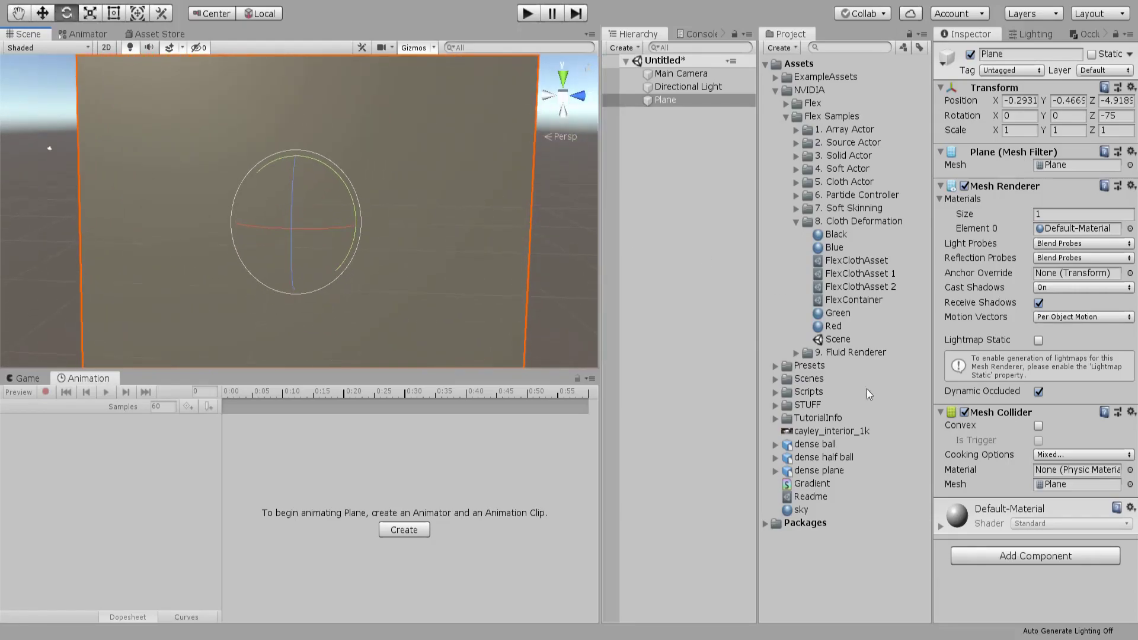
- Examine the cayley_interior_1k texture and the shader settings of the sky material
left_click(862, 433)
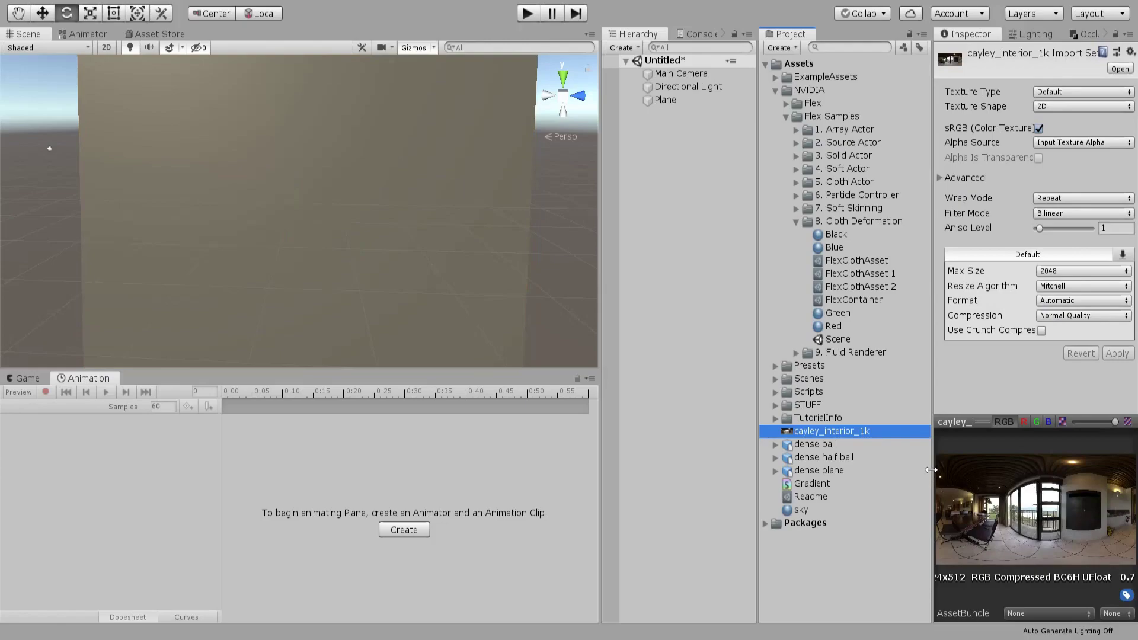
left_click_drag(931, 470, 930, 473)
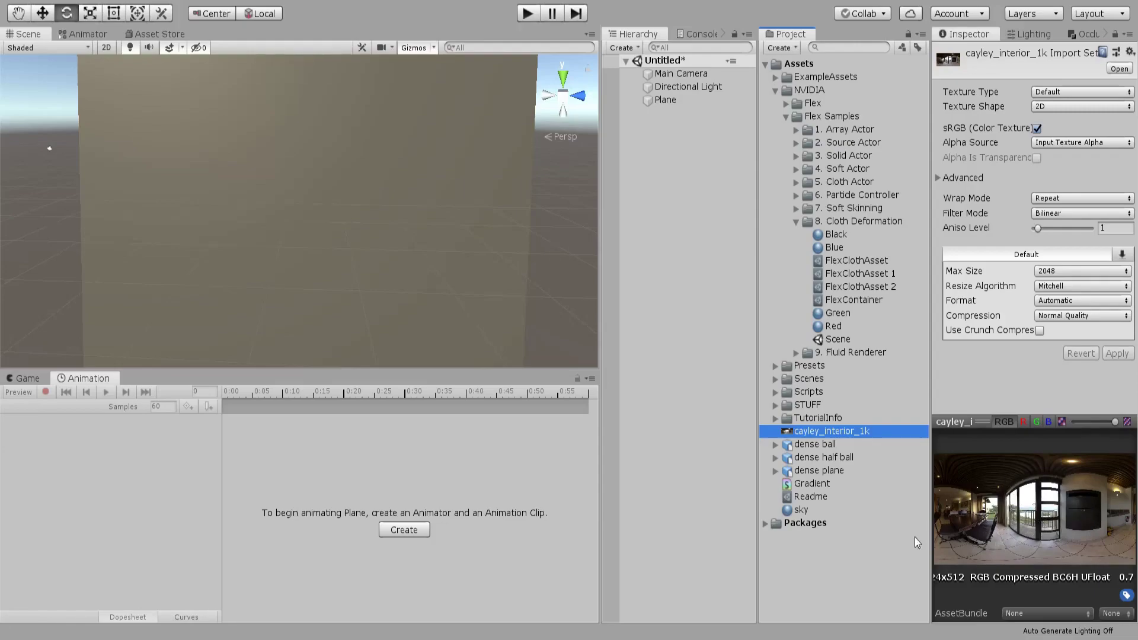
left_click(824, 513)
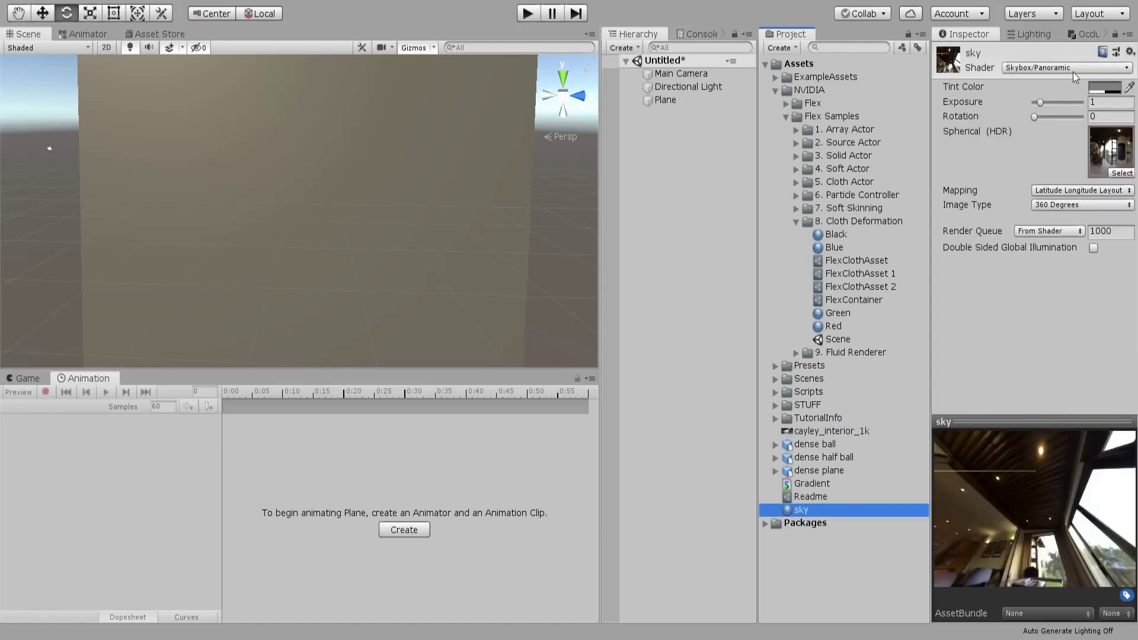
left_click(1072, 69)
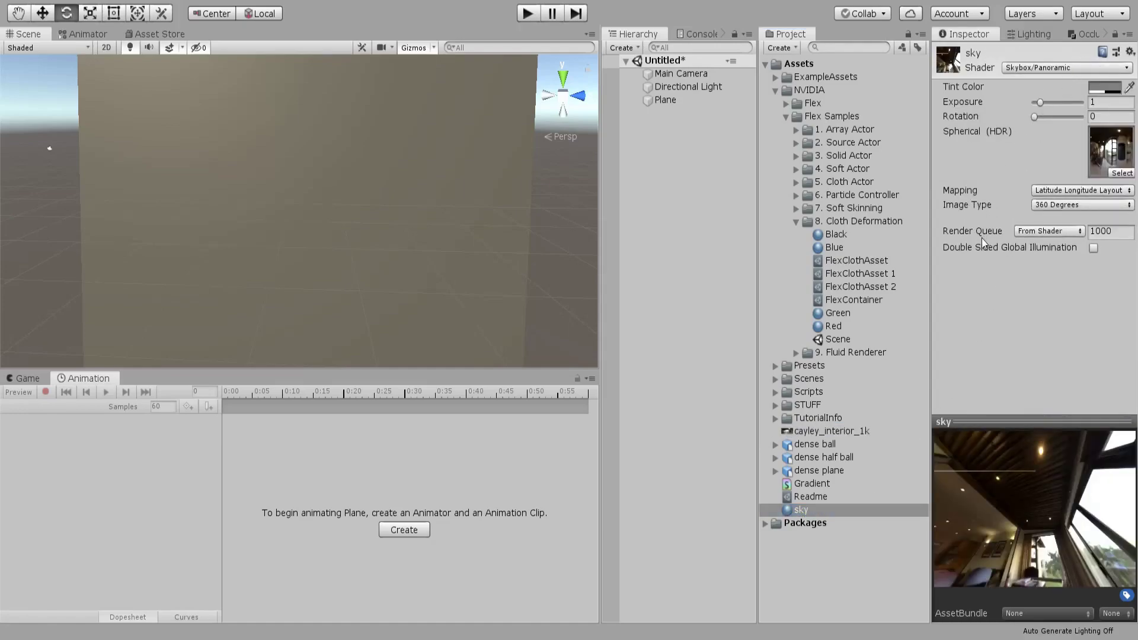
left_click(1017, 151)
- Assign the sky material as the scene's skybox in the environment lighting settings
left_click(1033, 38)
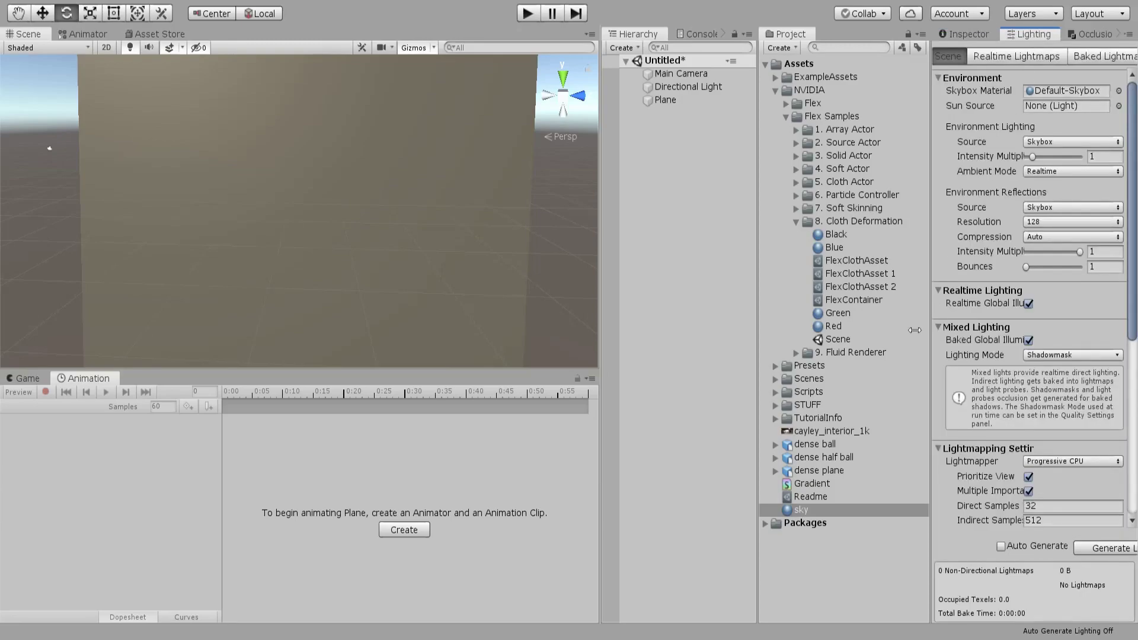
left_click_drag(799, 511, 1048, 95)
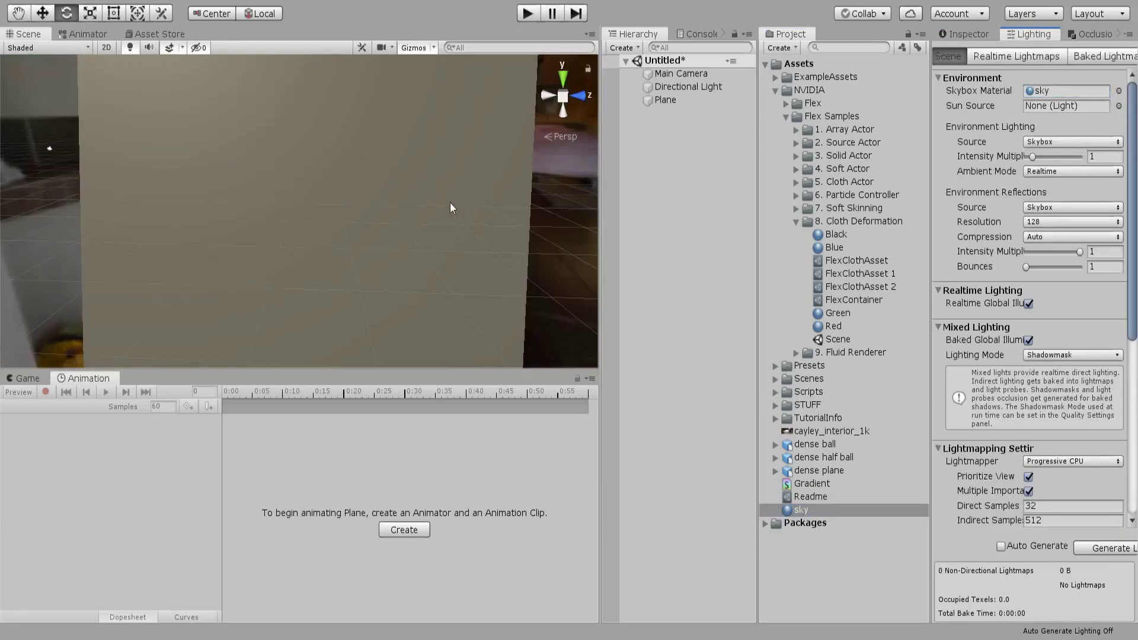
left_click_drag(443, 201, 674, 149, "alt")
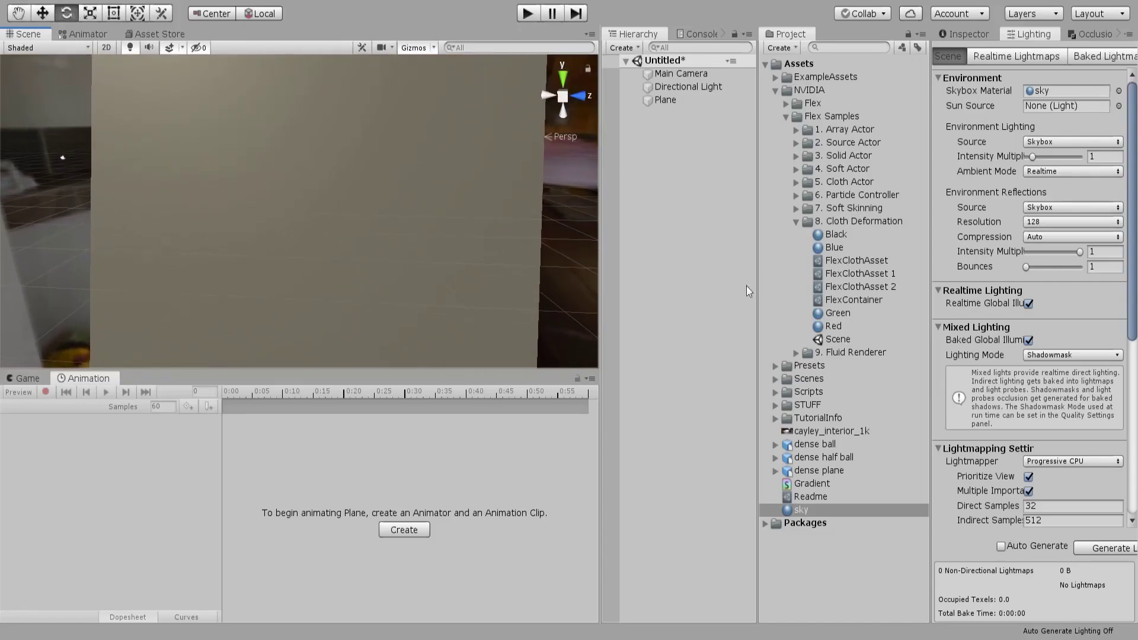
- Apply the Black material from the 8. Cloth Deformation folder to the plane
left_click(844, 236)
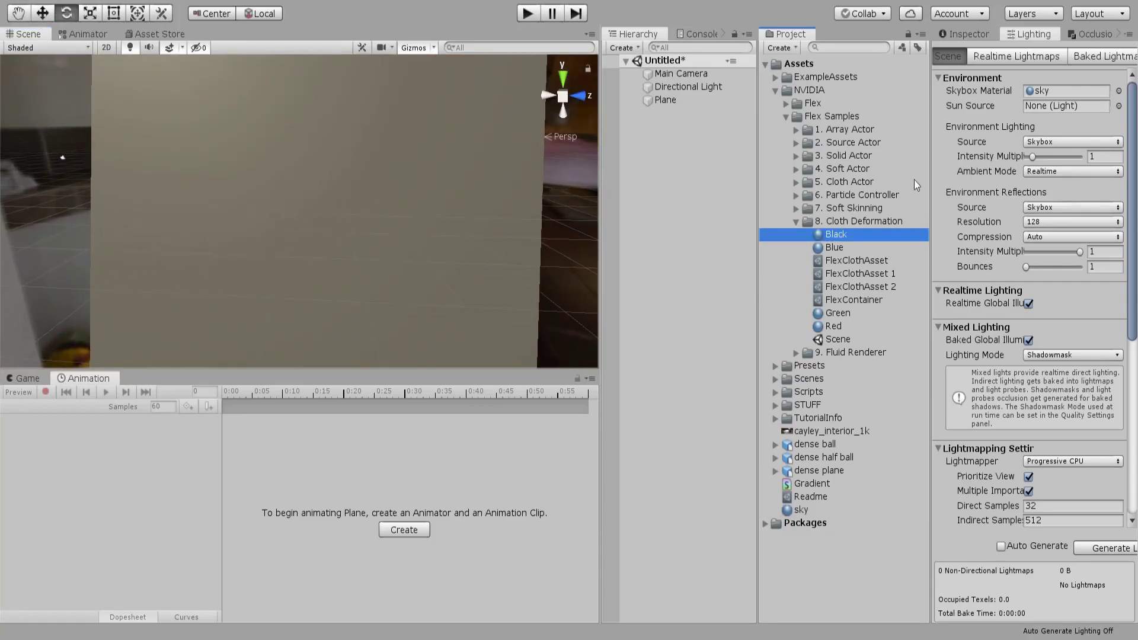
left_click(971, 35)
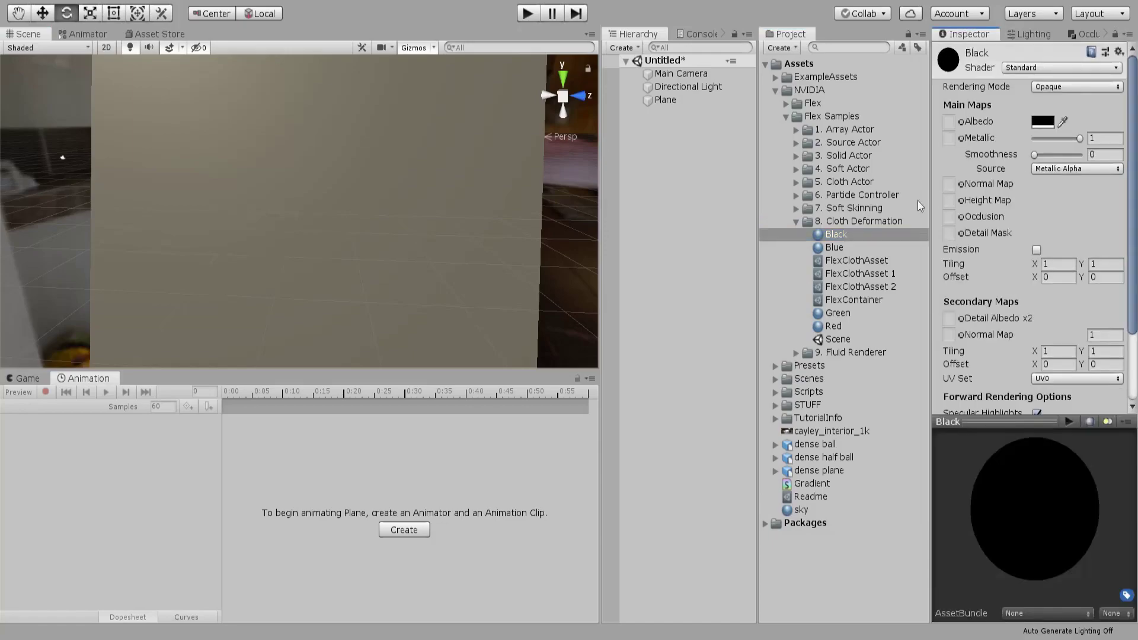
left_click_drag(831, 236, 477, 219)
- Deactivate the Directional Light object in the scene
left_click(667, 84)
left_click(969, 54)
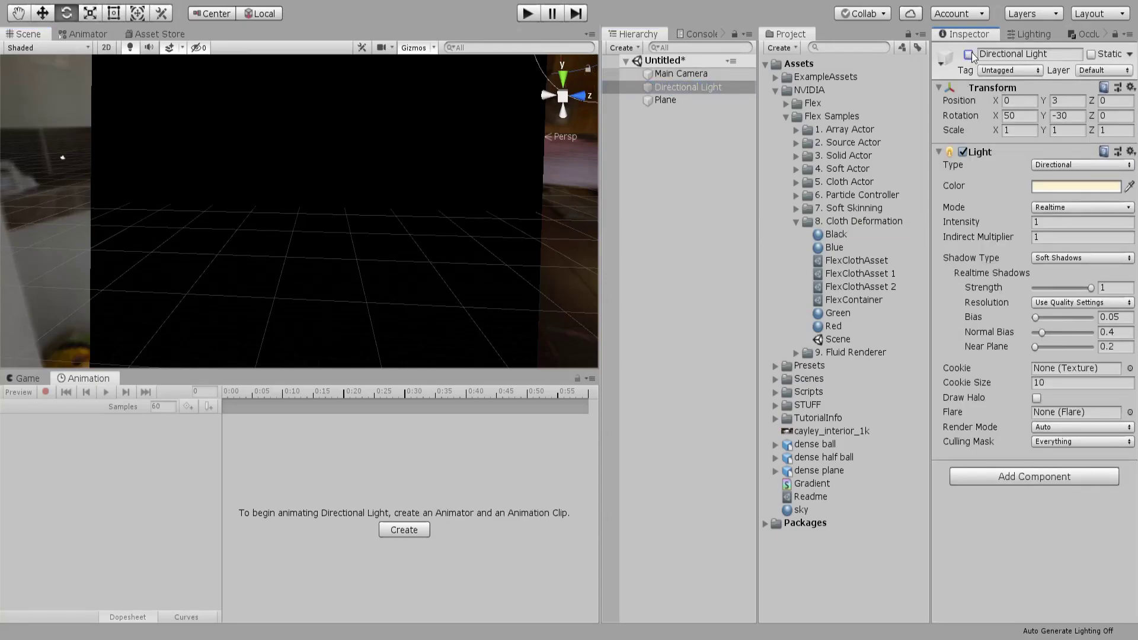
right_click_drag(310, 204, 485, 205)
left_click(687, 156)
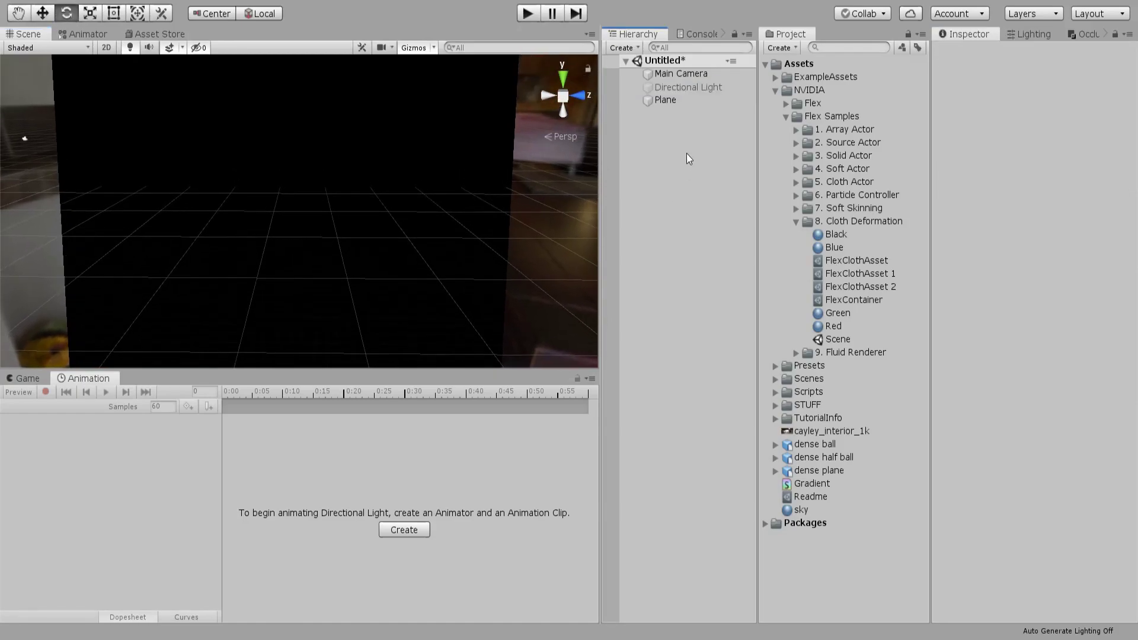
- Examine the dense ball model's import settings and the vertex density of its Icosphere.001 mesh
left_click(824, 446)
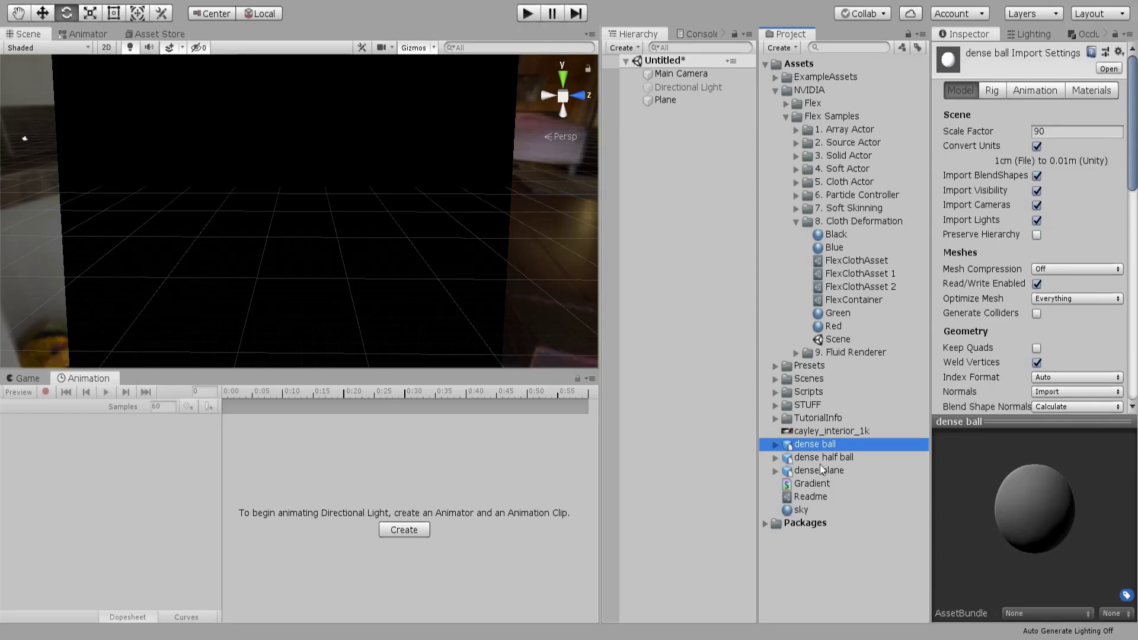
left_click_drag(1040, 483, 1006, 532)
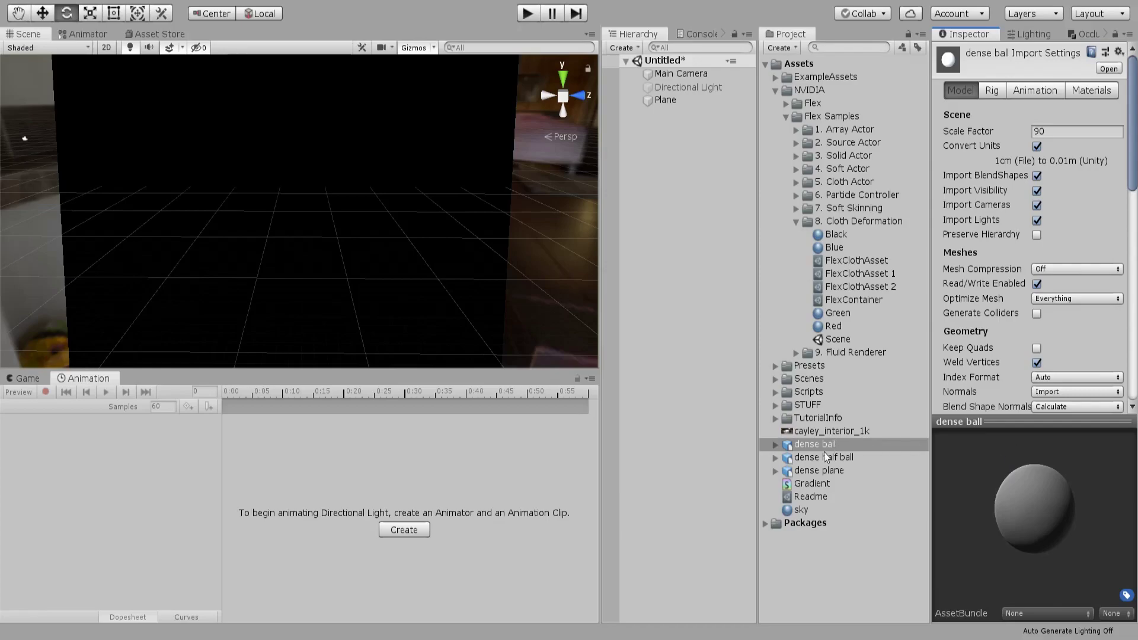
left_click(771, 444)
left_click(829, 471)
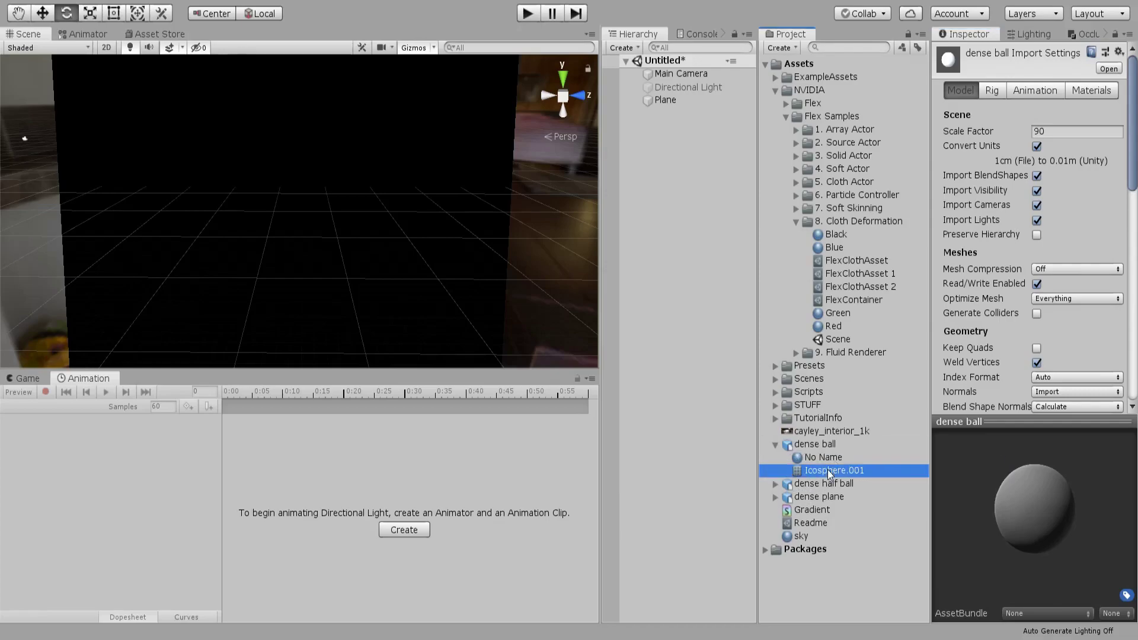
left_click_drag(1065, 501, 1009, 545)
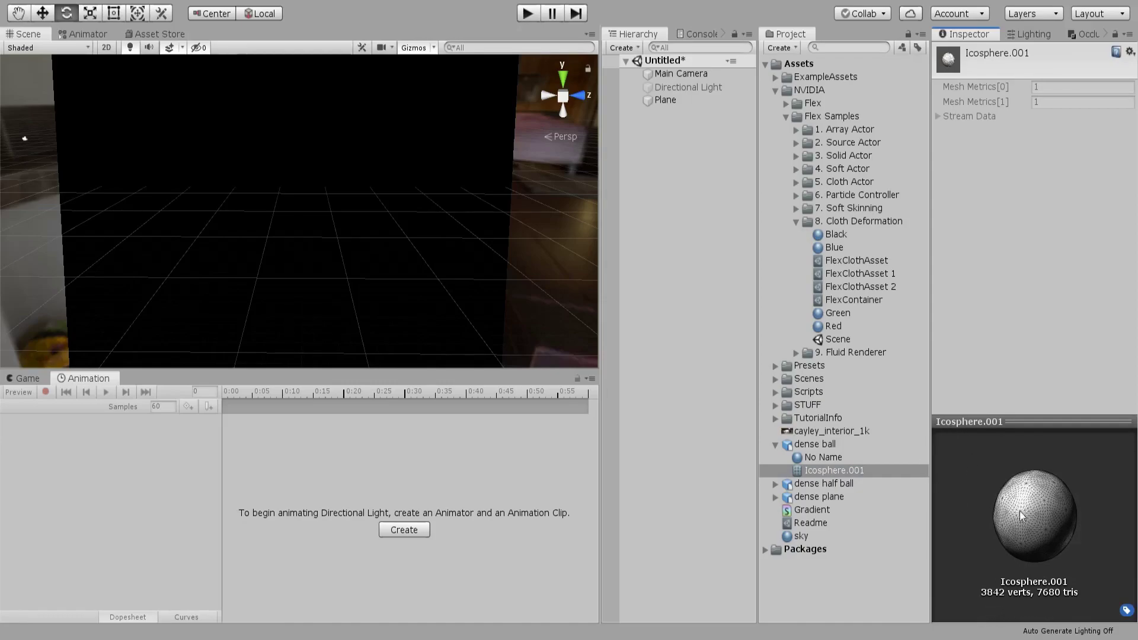
left_click(810, 445)
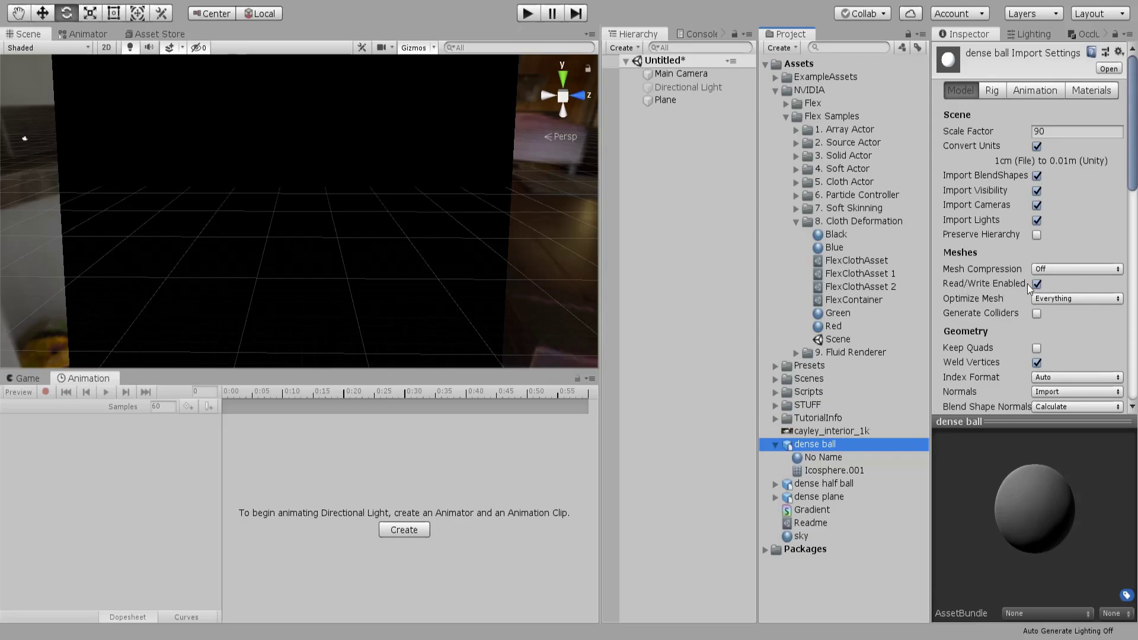
- Add the dense ball model to the scene and reset its transform
left_click_drag(812, 446, 690, 200)
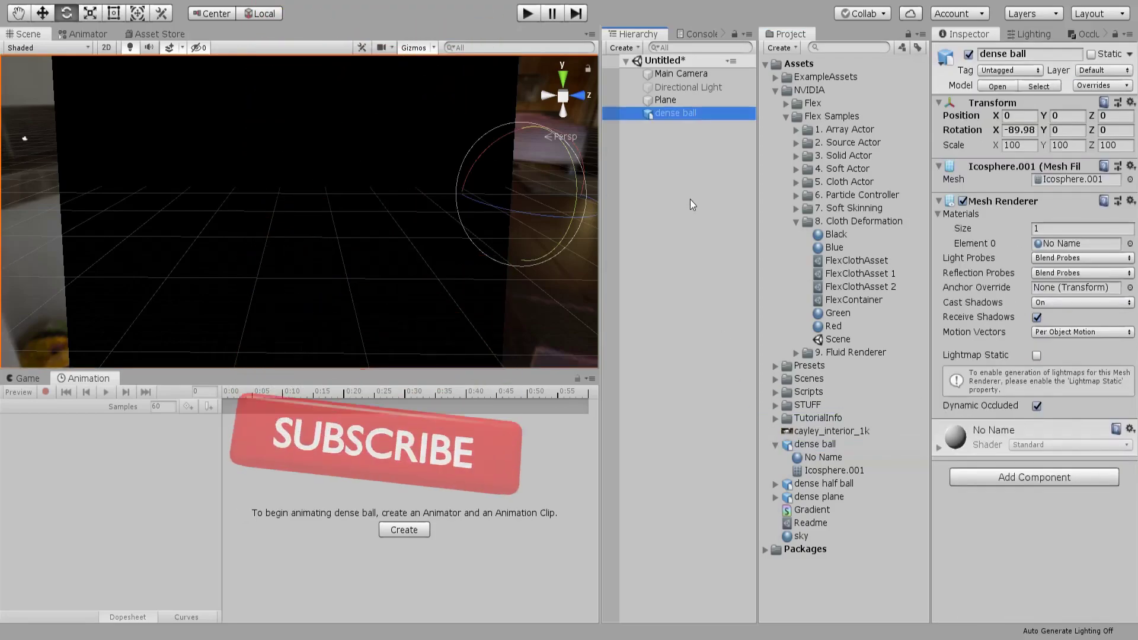
right_click(1004, 104)
left_click(1010, 114)
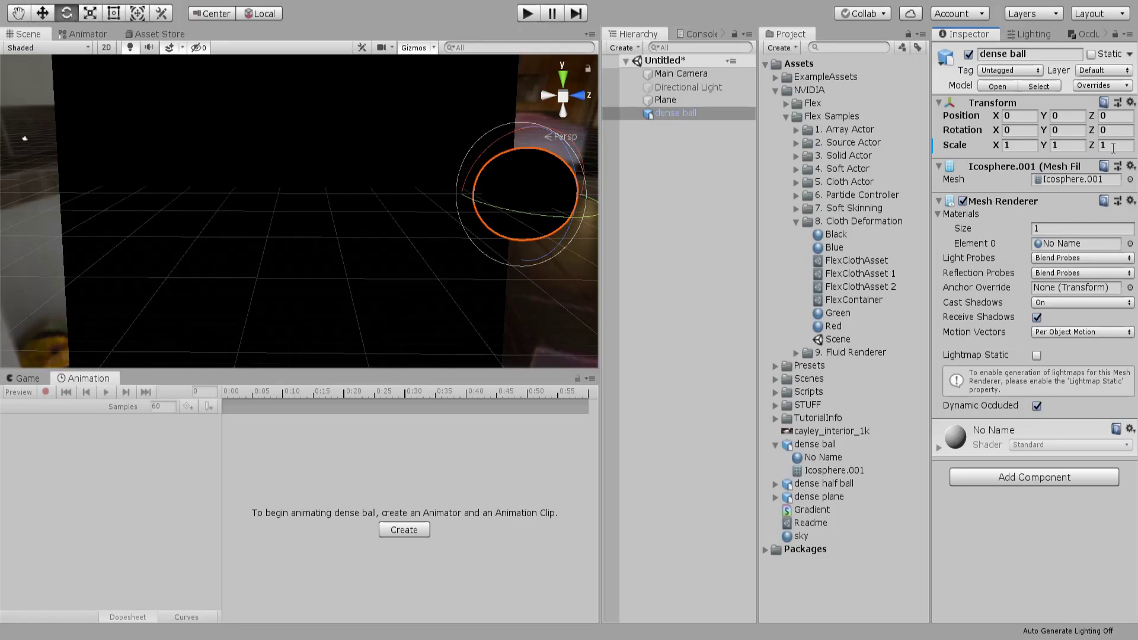
- Move the dense ball in front of the black plane, to about X 0.97 and Z -4.33
left_click(42, 15)
left_click_drag(511, 200, 284, 255)
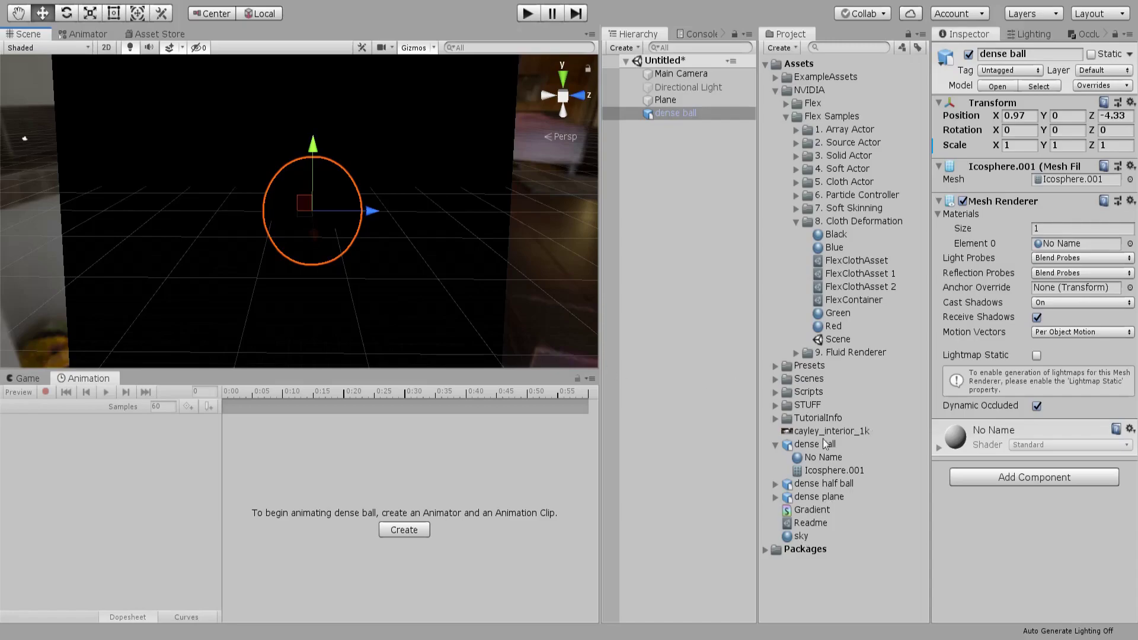
- Rename the Blue material to Mirror and apply it to the dense ball
left_click(842, 249)
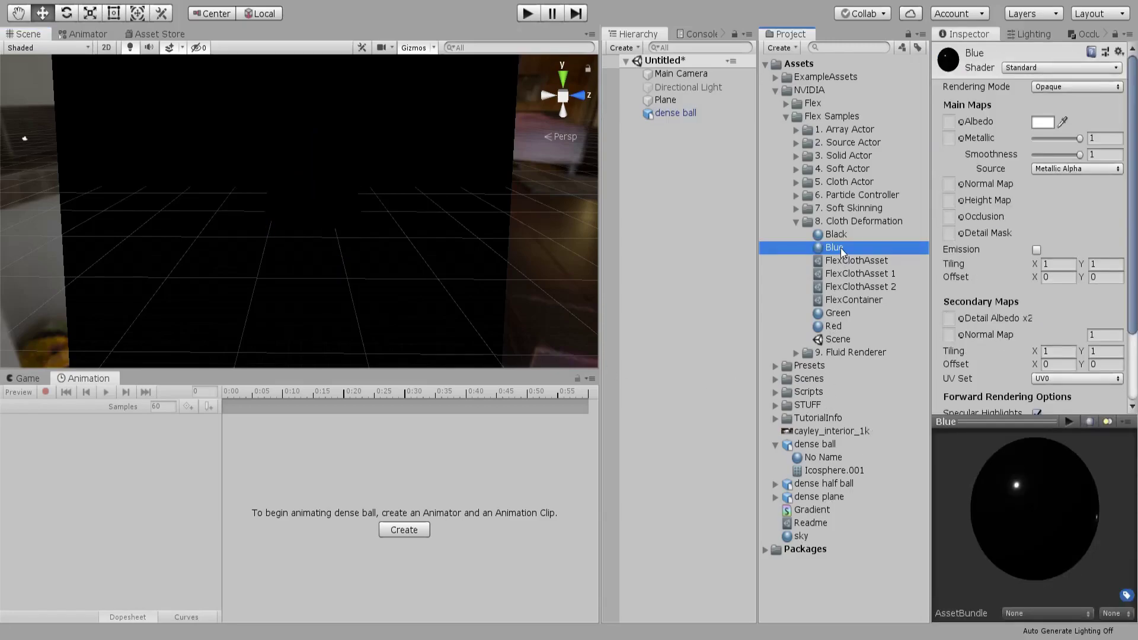
left_click(842, 249)
type("Mirror")
key("Return")
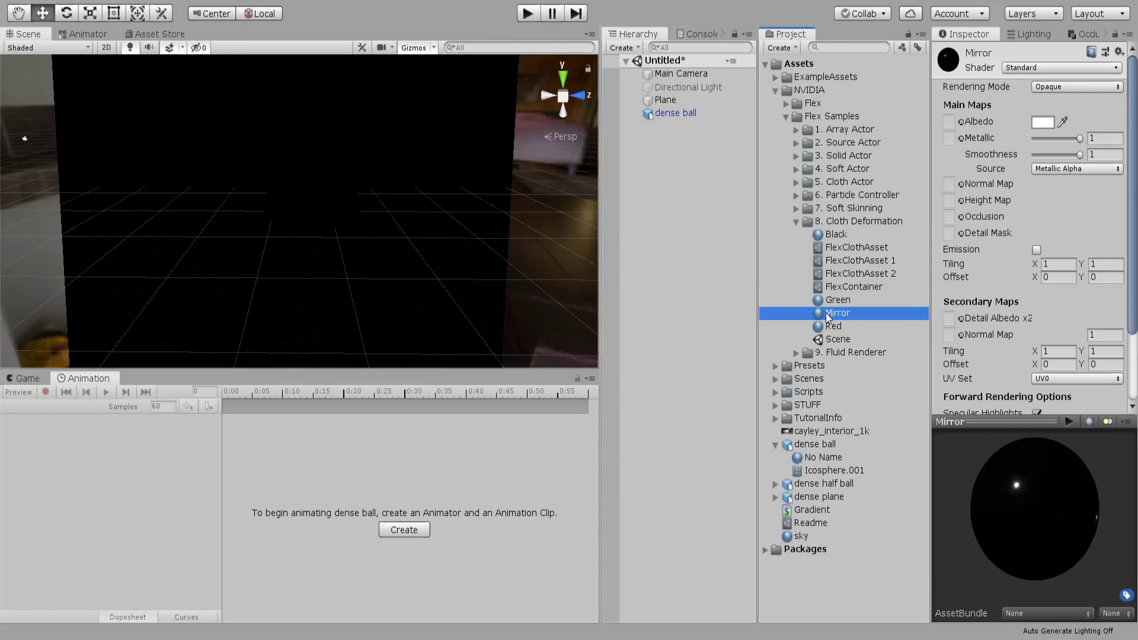
left_click_drag(826, 318, 676, 116)
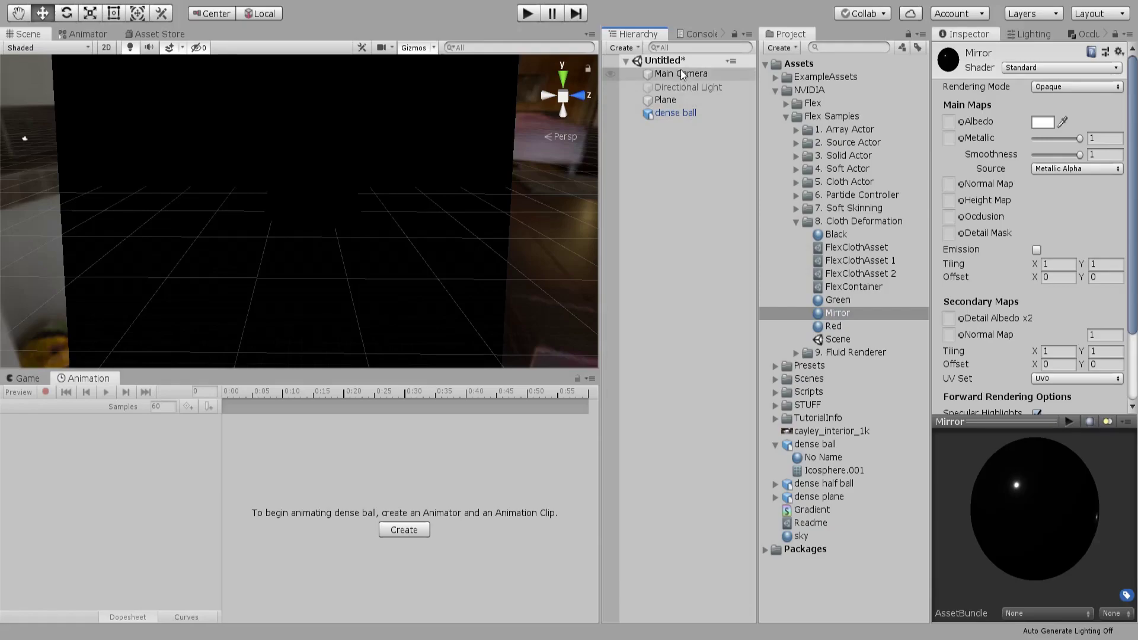
- Turn the Directional Light on to inspect the ball's surface, and turn it off again
left_click(687, 87)
left_click(968, 56)
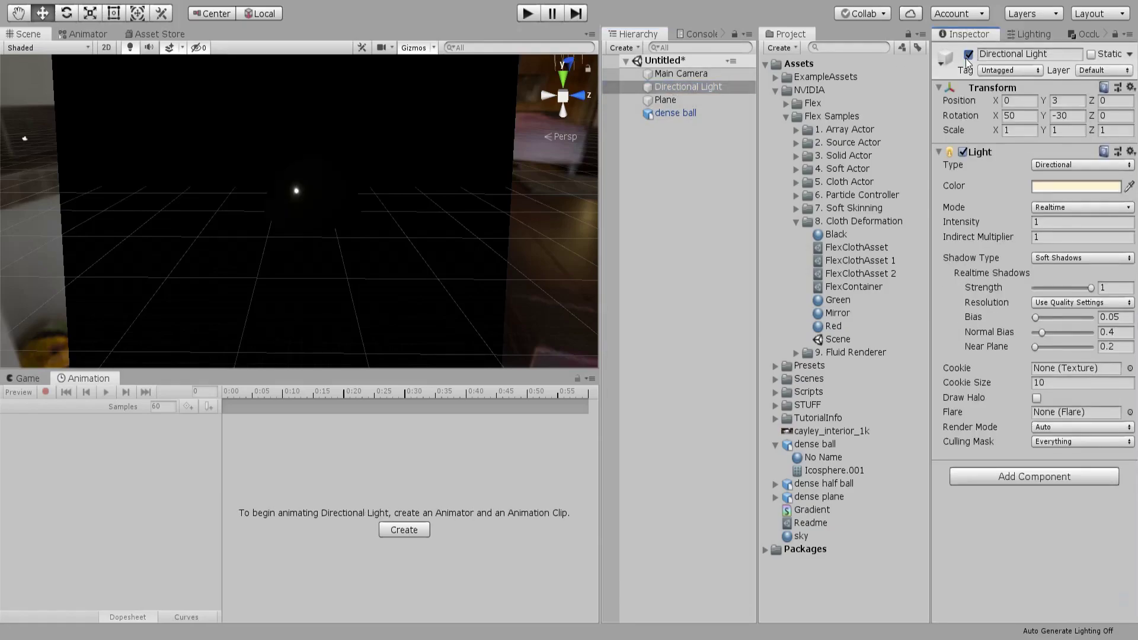
left_click_drag(297, 208, 325, 140, "alt")
- Generate the scene's lighting, saving the scene under the name scene
left_click(1027, 34)
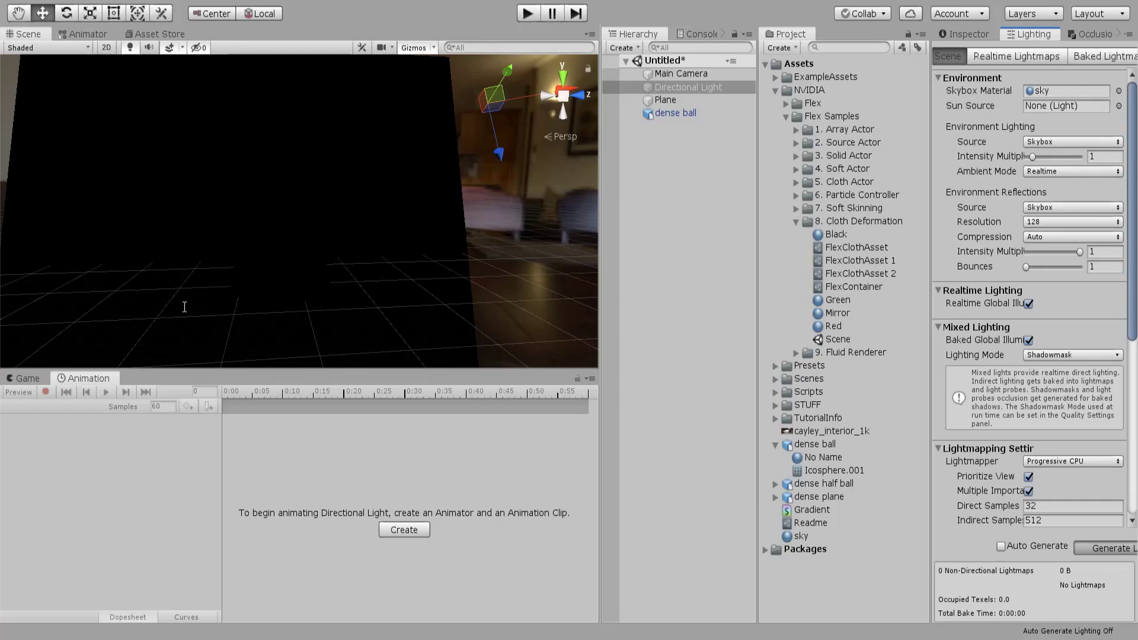
key("Return")
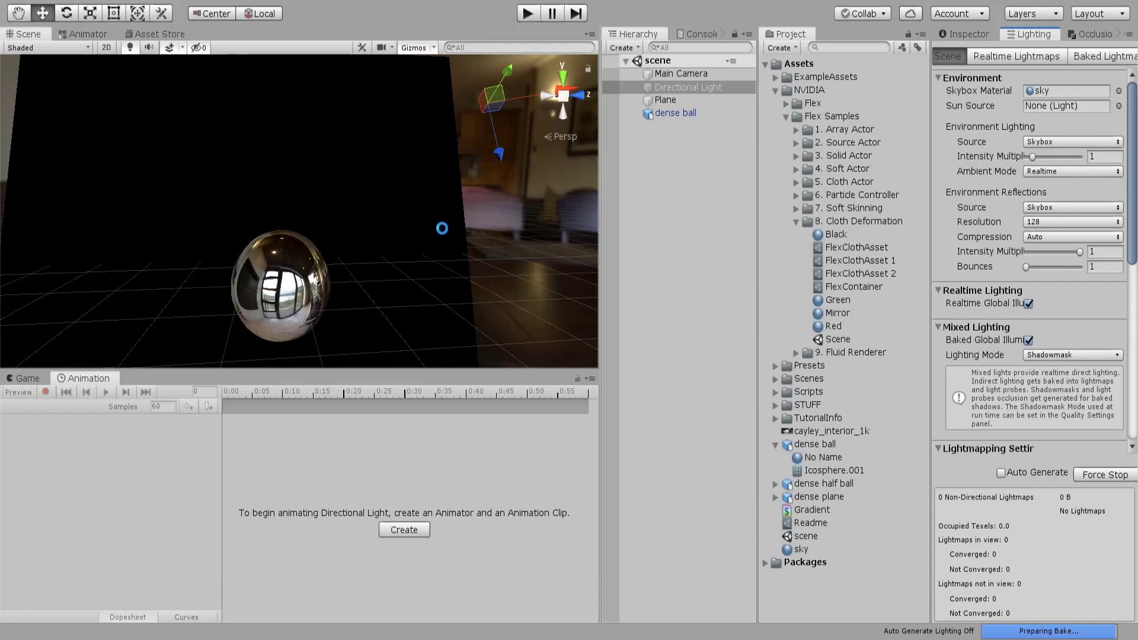
- Raise the dense ball to about Y 0.671 above the grid
left_click_drag(444, 228, 423, 289, "alt")
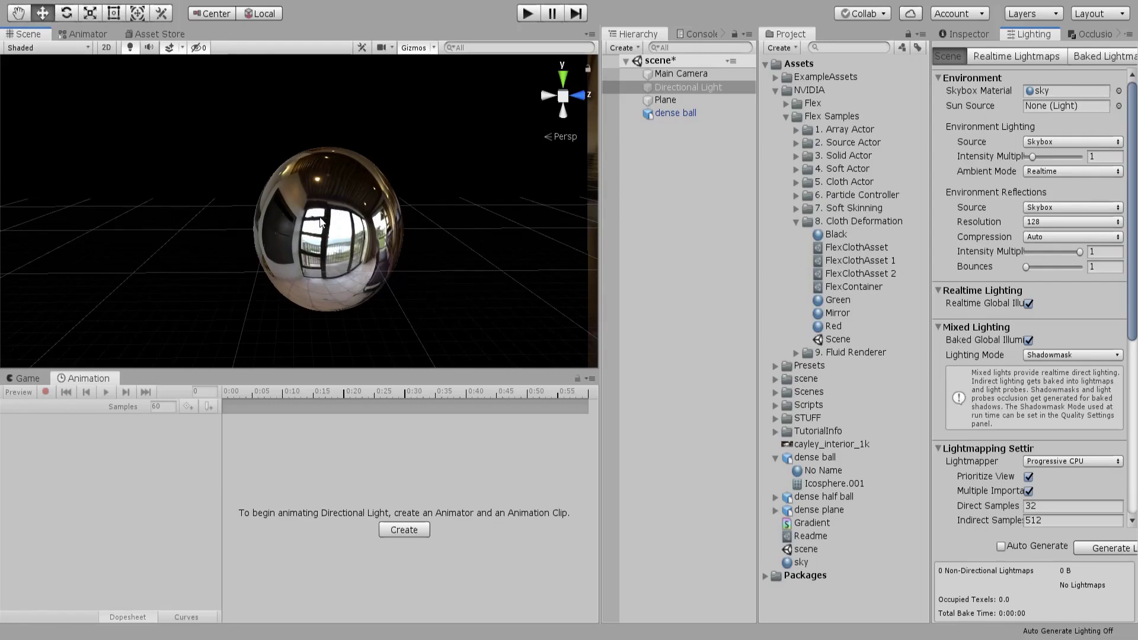
left_click(332, 209)
left_click_drag(333, 176, 335, 114)
- Examine the Mirror material's metallic and smoothness settings and its reflections on the ball
left_click(844, 316)
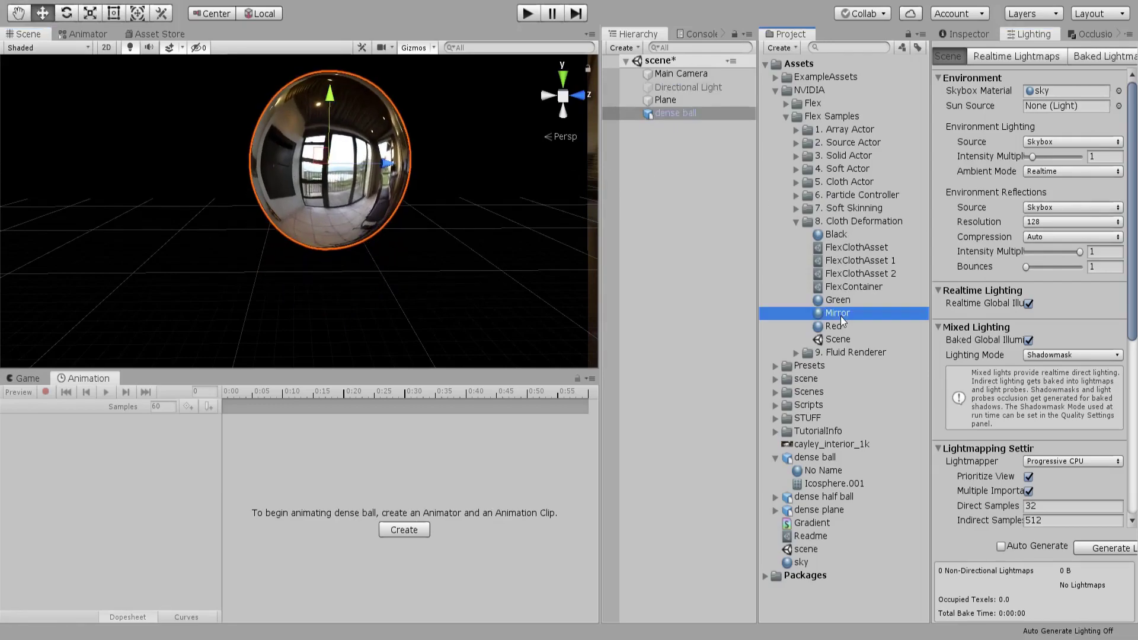
left_click(976, 37)
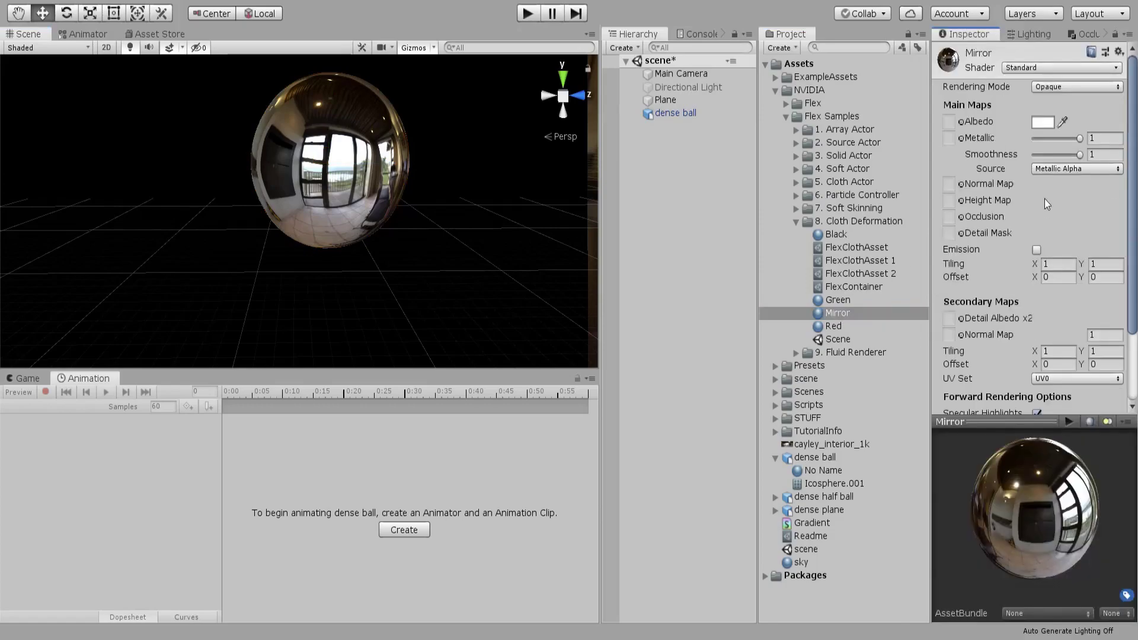
left_click_drag(1085, 484, 1016, 474)
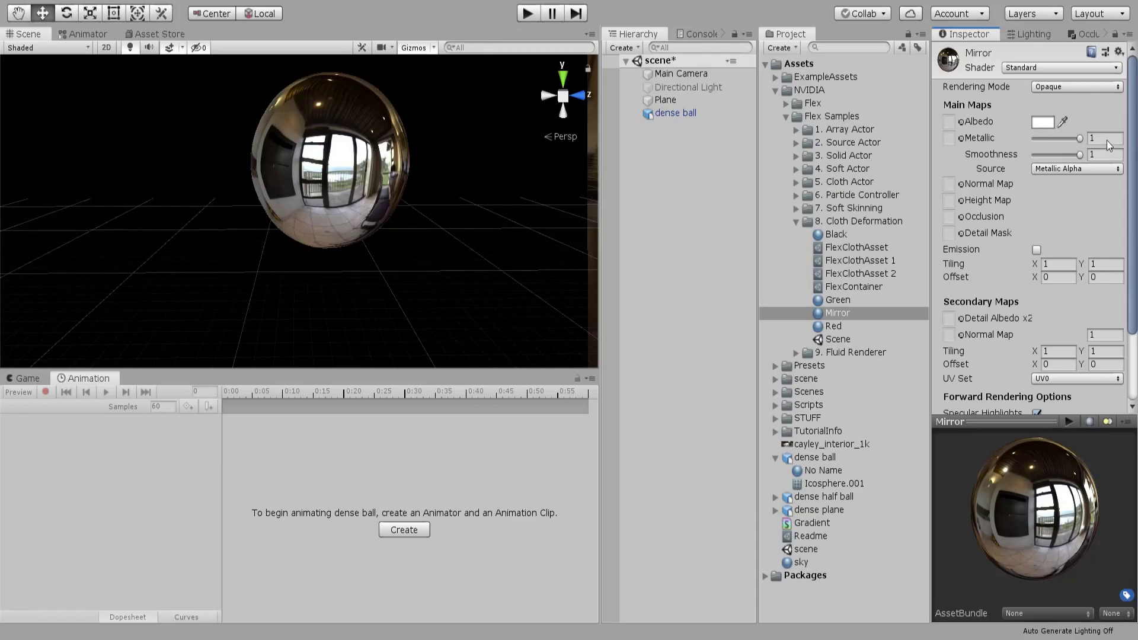
left_click_drag(1080, 155, 1080, 155)
middle_click_drag(474, 202, 492, 239)
- Add a Flex Cloth Deformation component to the dense ball and assign FlexContainer as its container
left_click(685, 116)
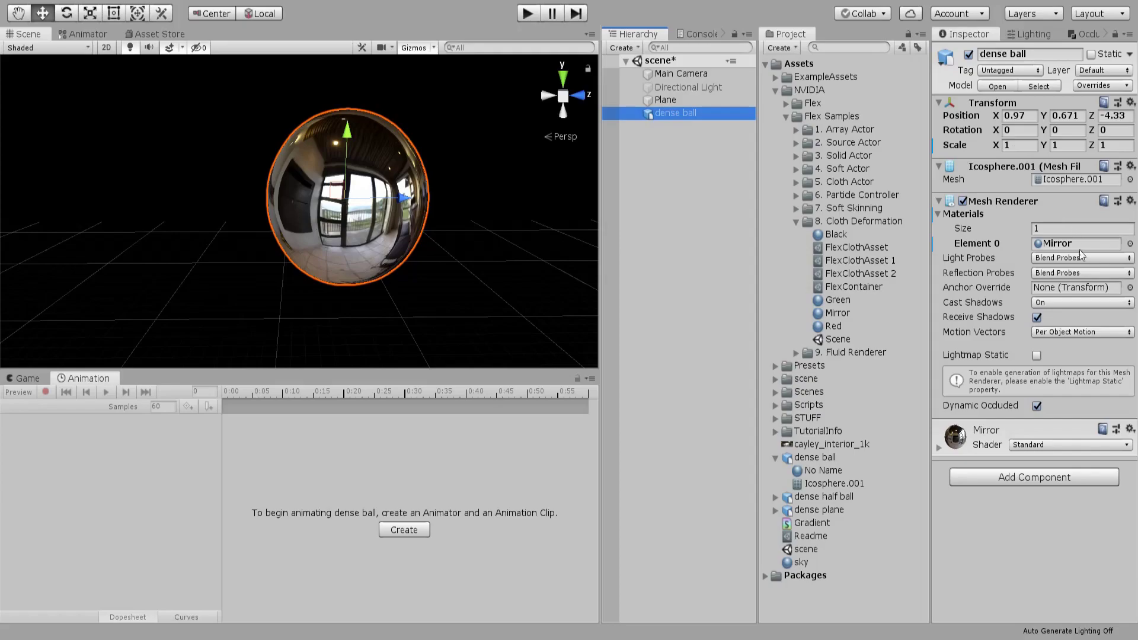
left_click(1031, 479)
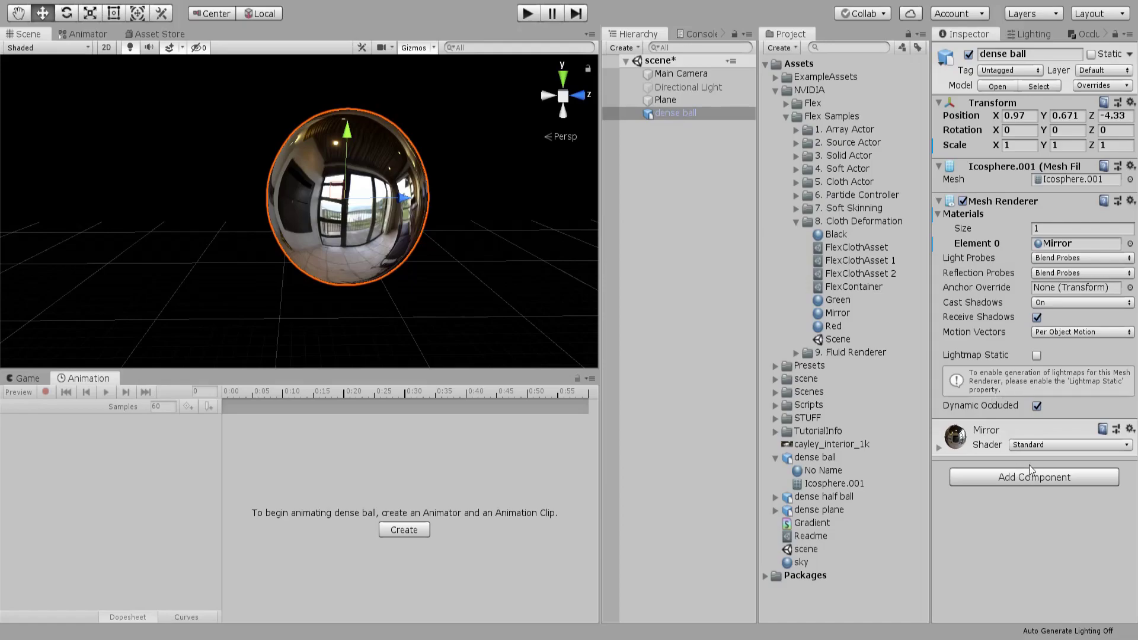
left_click(1033, 478)
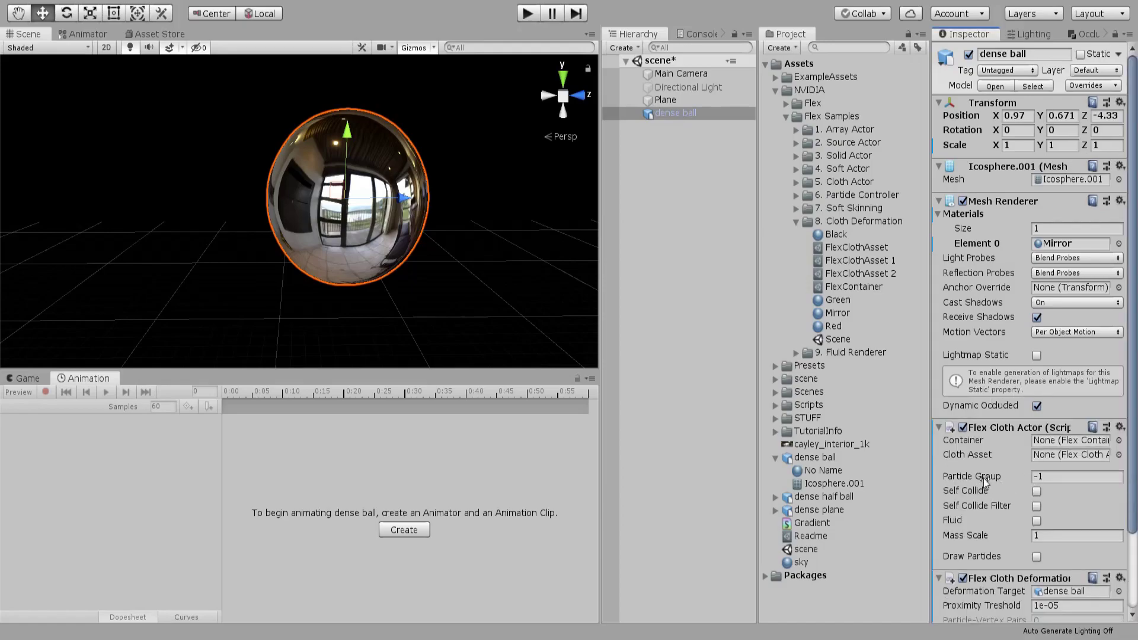
scroll(985, 483, "down", 3)
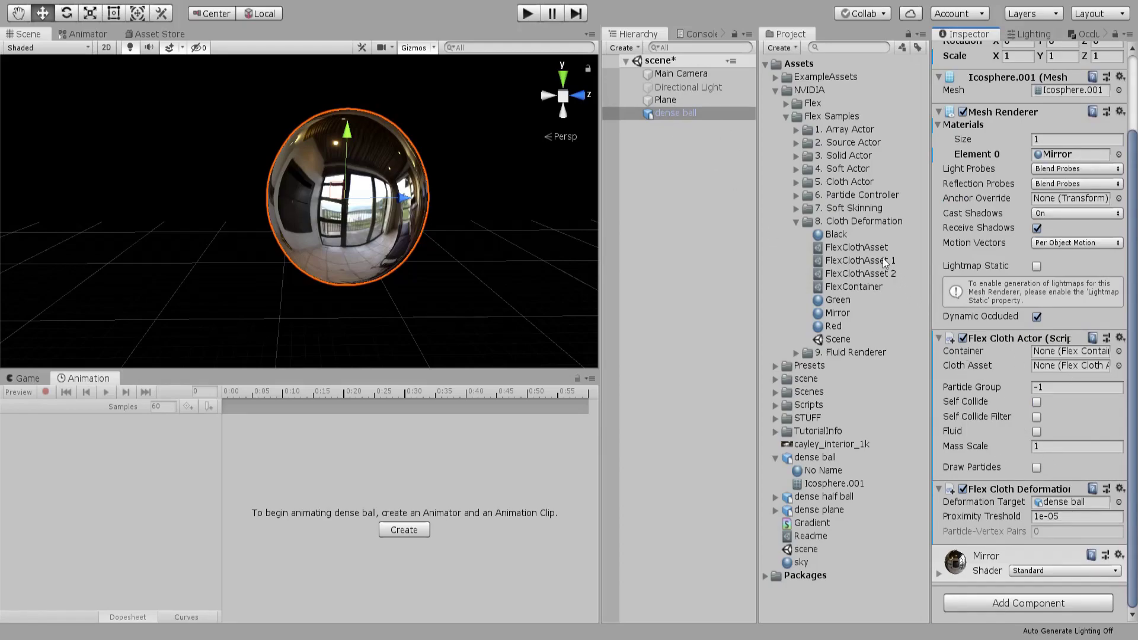
left_click_drag(838, 291, 1071, 352)
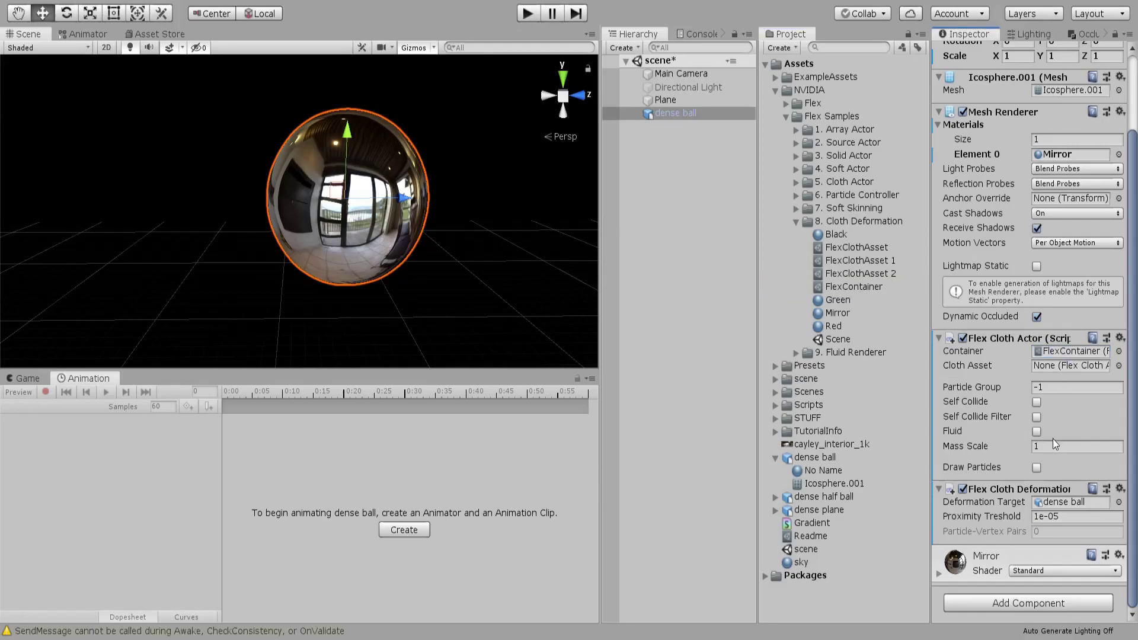
- Compare FlexClothAsset with FlexClothAsset 2 and assign FlexClothAsset 2 as the dense ball's cloth asset
left_click(852, 252)
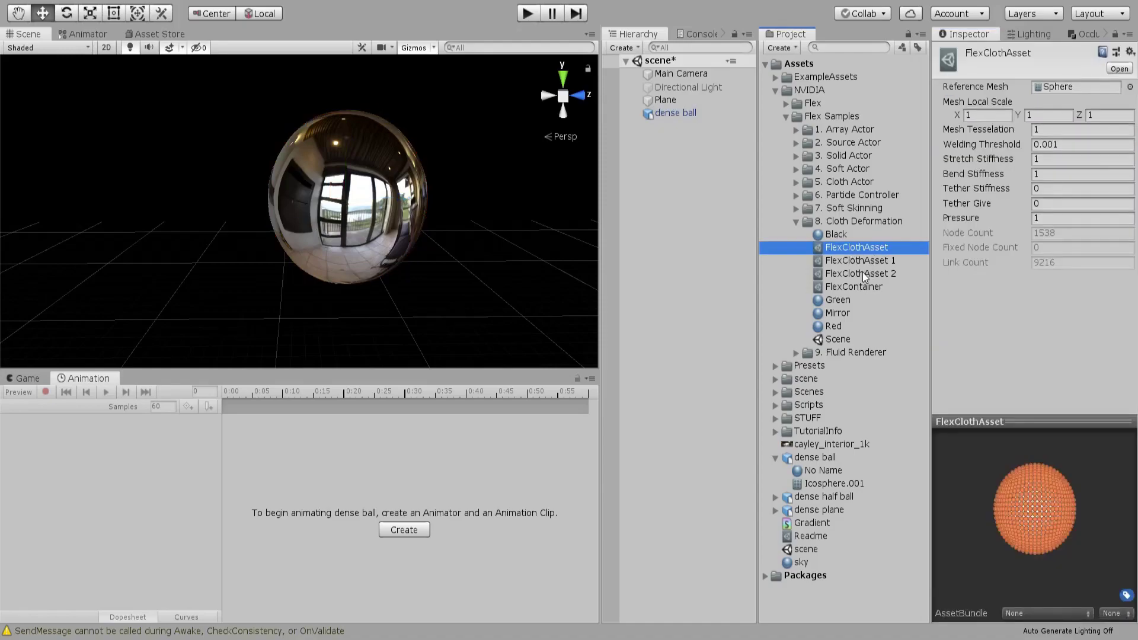
left_click(863, 272)
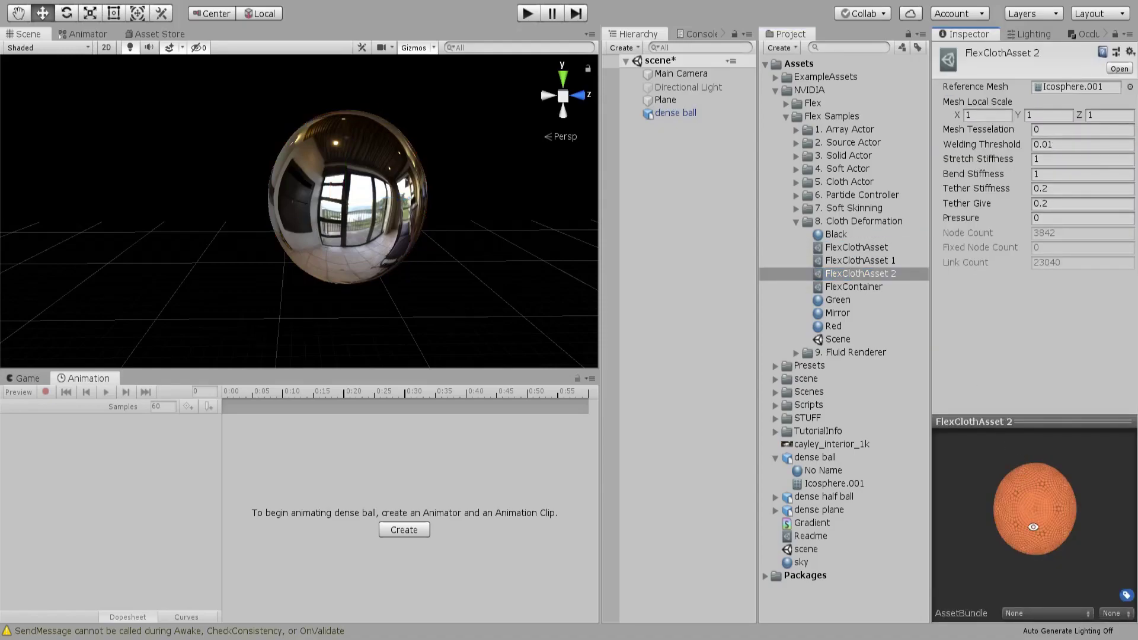
left_click_drag(1035, 535, 1039, 537)
left_click_drag(1046, 527, 1036, 551)
left_click(692, 116)
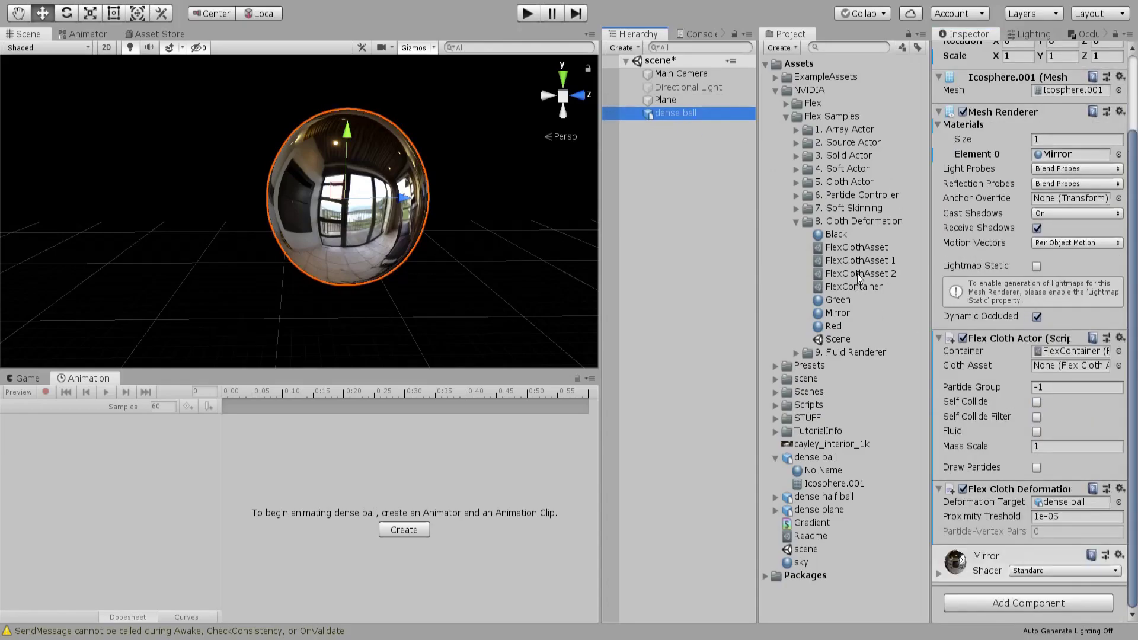
left_click_drag(857, 273, 1054, 366)
left_click(1054, 367)
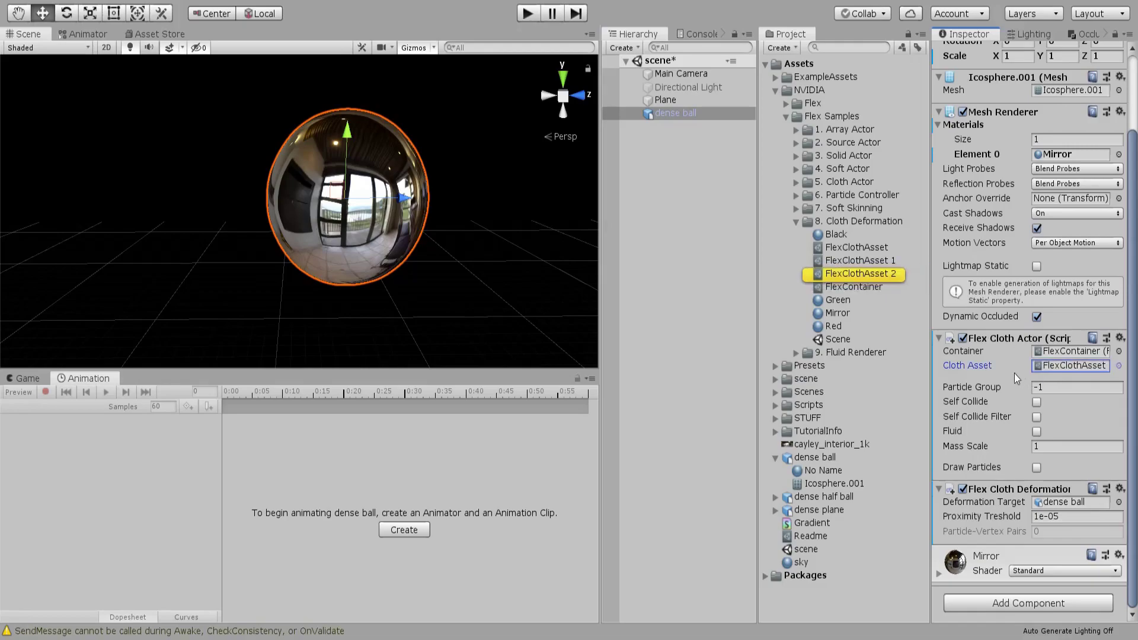
- Examine the FlexContainer's simulation settings, including gravity, radius, friction, damping and the cloth and fluid parameters
left_click(858, 289)
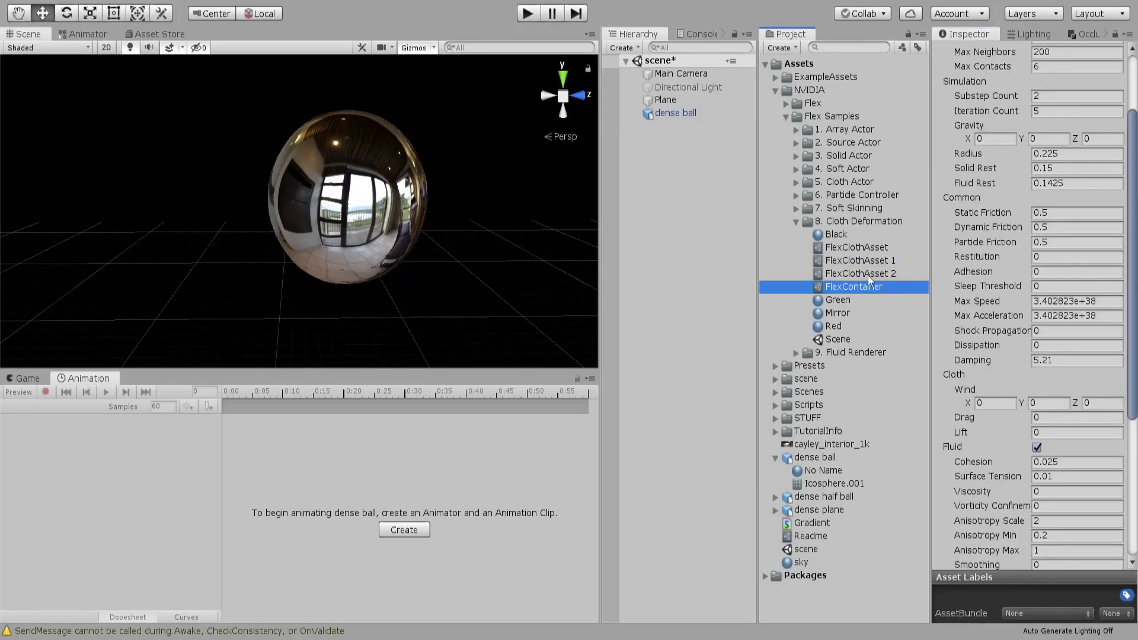
scroll(1040, 218, "up", 3)
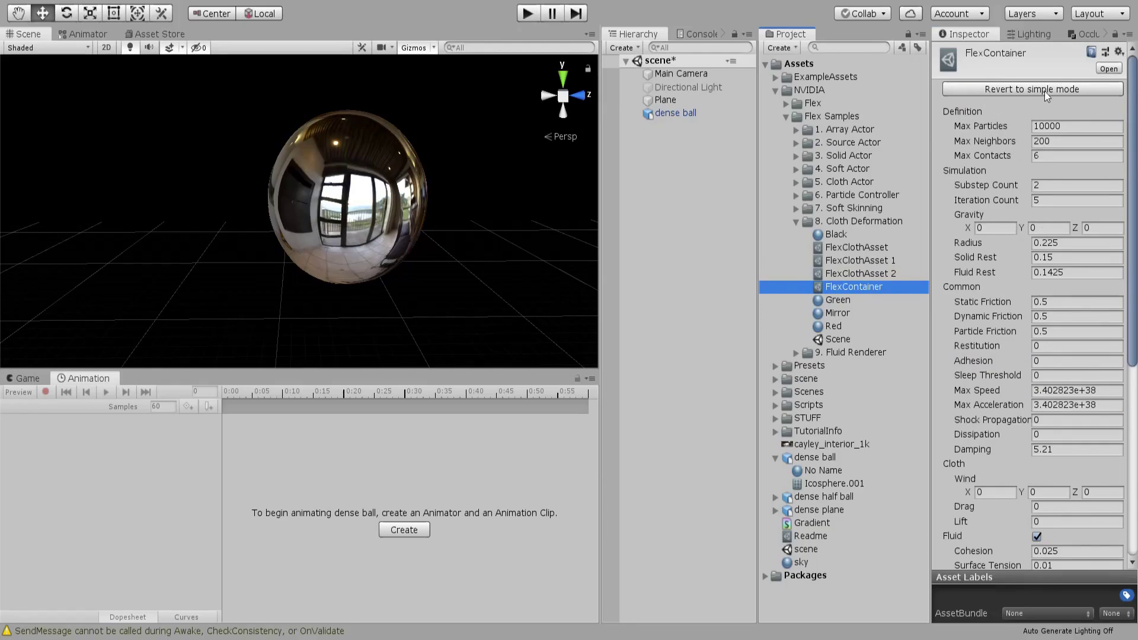
scroll(1052, 135, "down", 5)
scroll(1052, 135, "up", 5)
left_click(1048, 228)
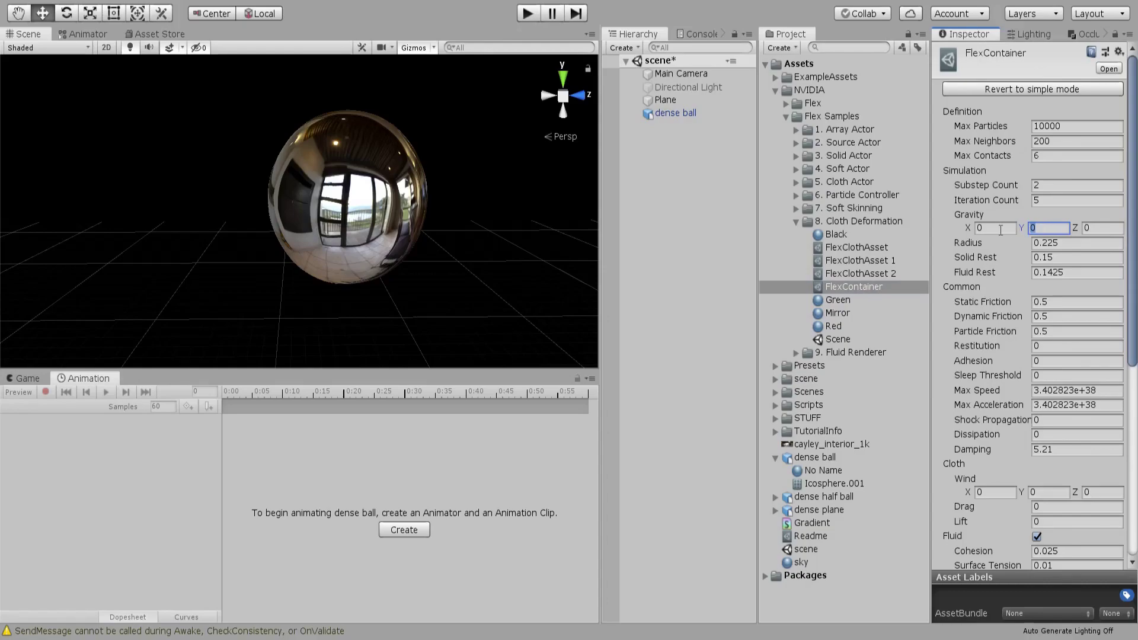
scroll(963, 227, "down", 4)
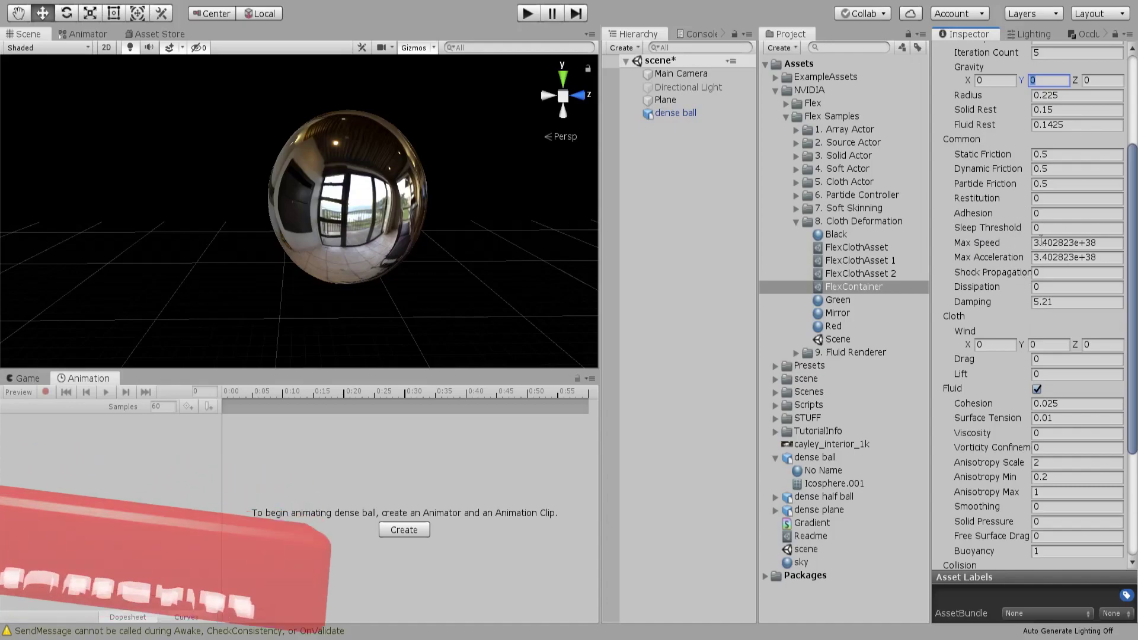
scroll(1042, 240, "down", 4)
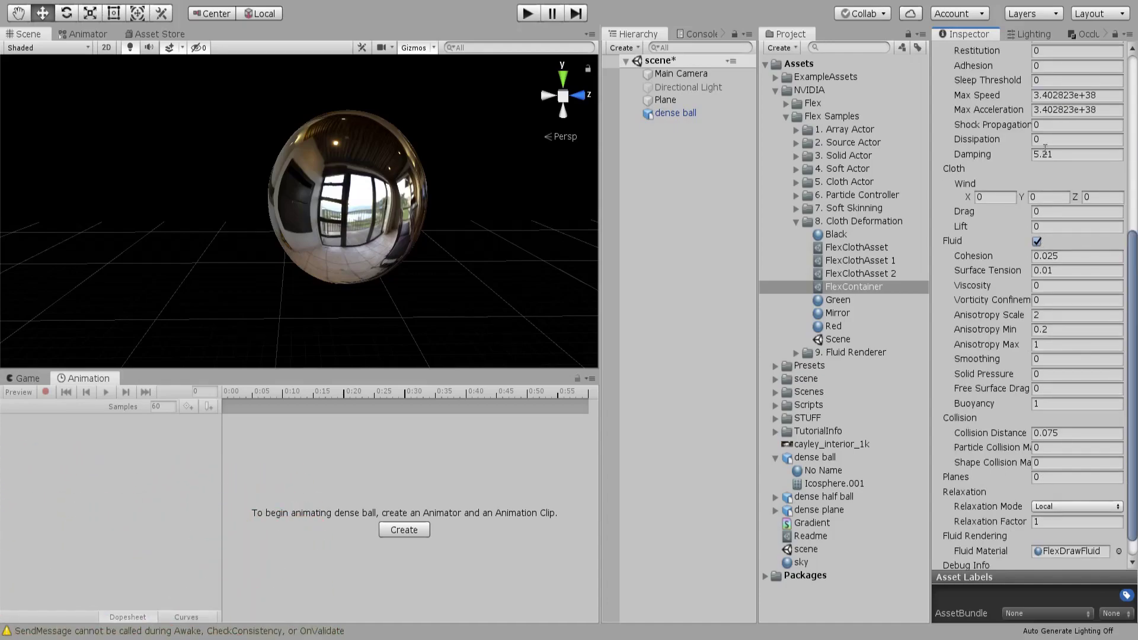
scroll(1045, 150, "up", 4)
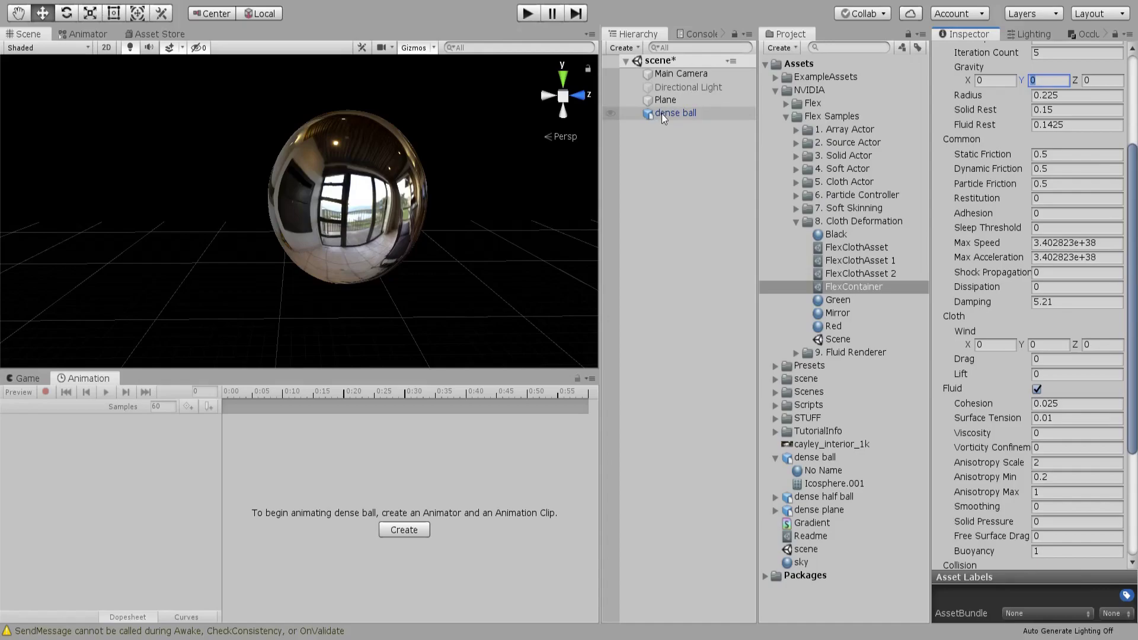
- Create a sphere and place it in front of the dense ball at about X 2.53, Y 0.346, Z -4.546
left_click(693, 199)
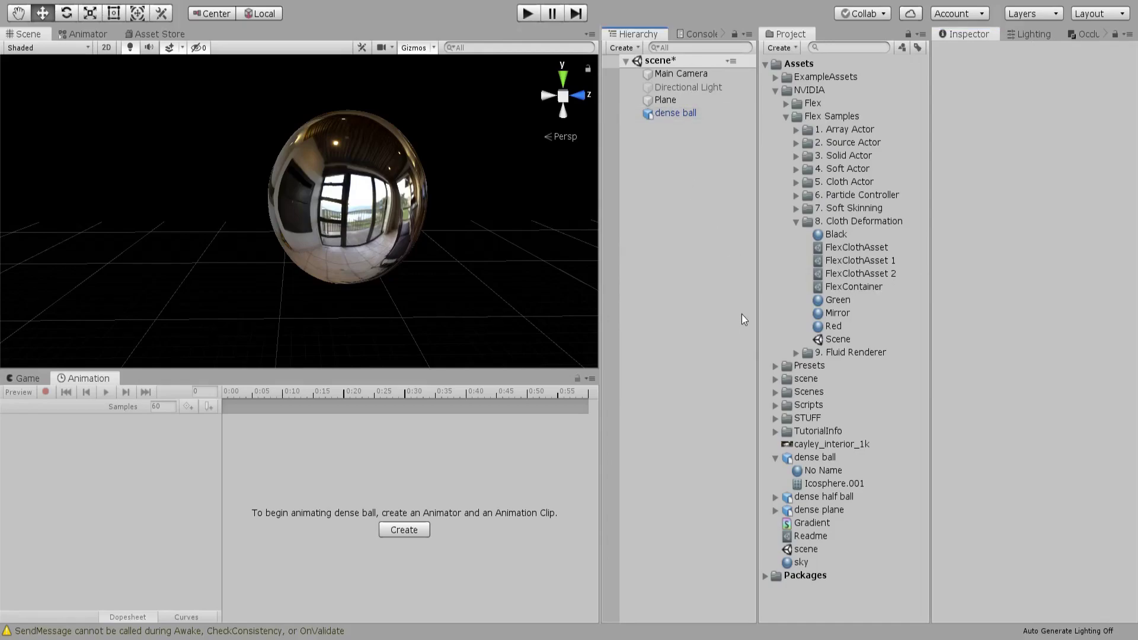
left_click(841, 344)
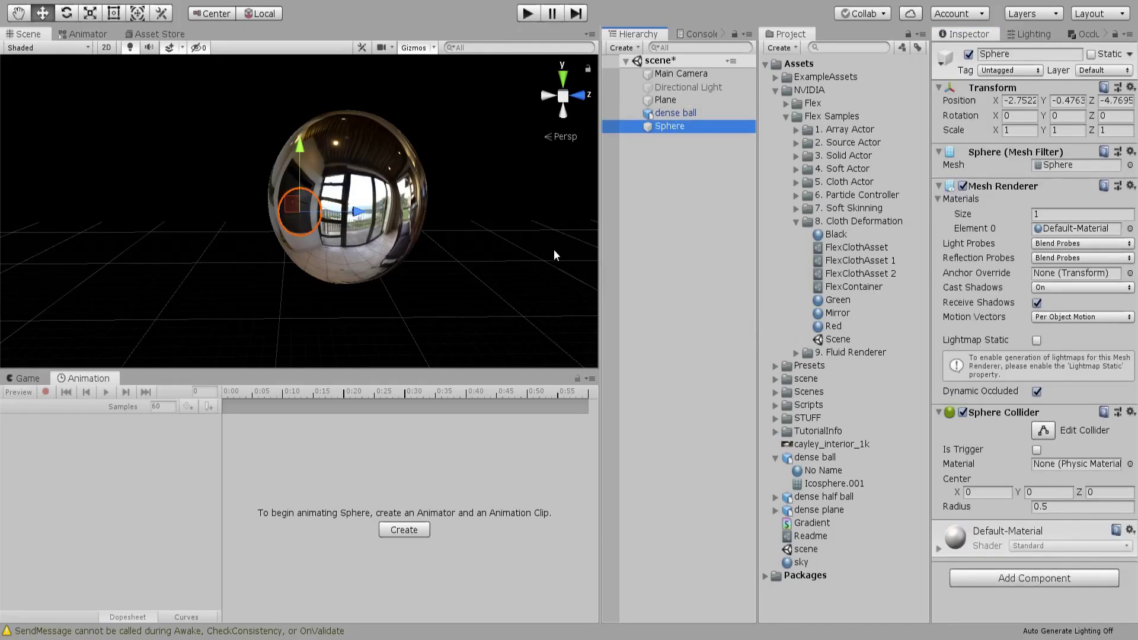
left_click(297, 214)
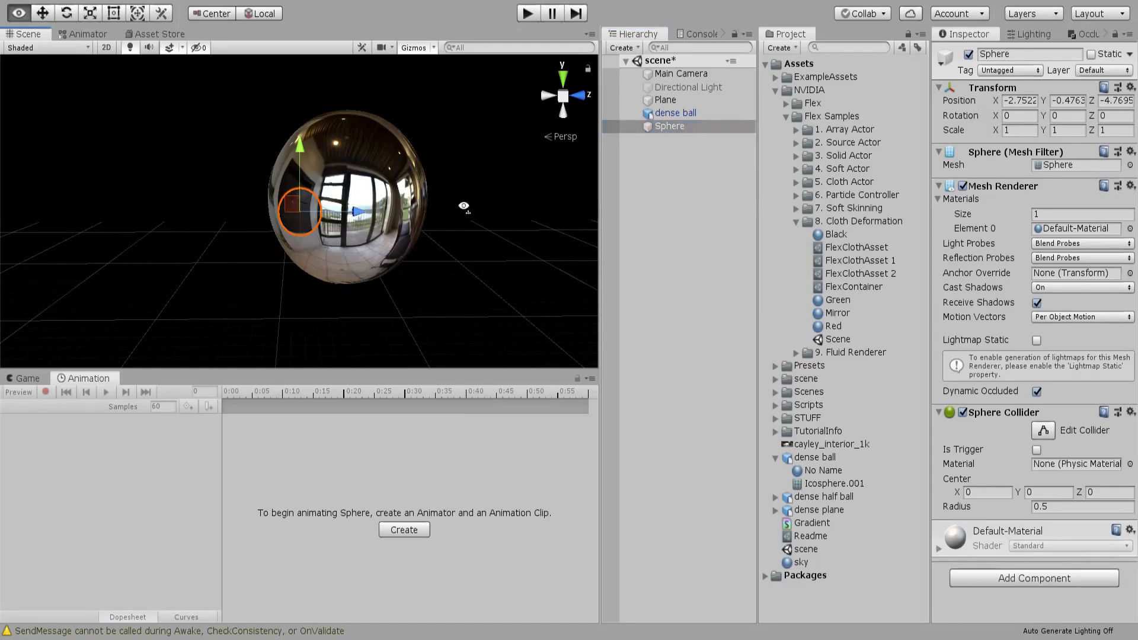
right_click_drag(463, 208, 436, 273)
key("e")
left_click_drag(332, 226, 415, 452)
middle_click_drag(457, 345, 431, 217)
left_click_drag(382, 308, 354, 362)
left_click_drag(375, 298, 387, 221)
left_click_drag(373, 282, 306, 354)
- Scale the new sphere down uniformly to about 0.308
left_click(91, 17)
middle_click_drag(396, 308, 415, 226)
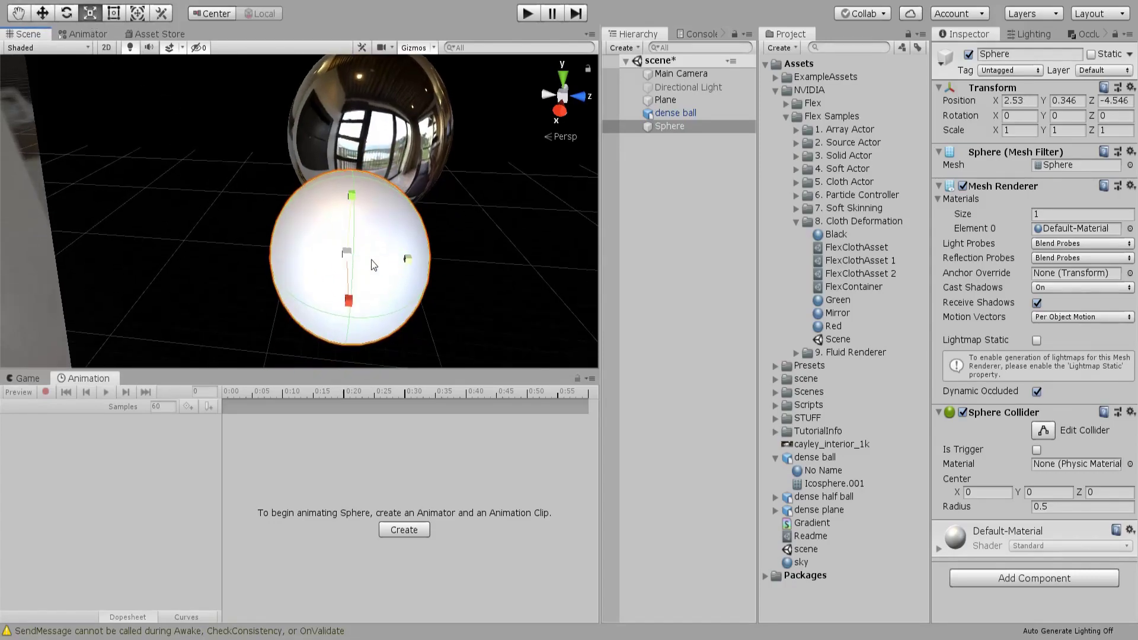
left_click_drag(349, 256, 351, 309)
- Run the scene, move the small sphere into the dense ball to test its deformation, and stop the run
left_click(525, 18)
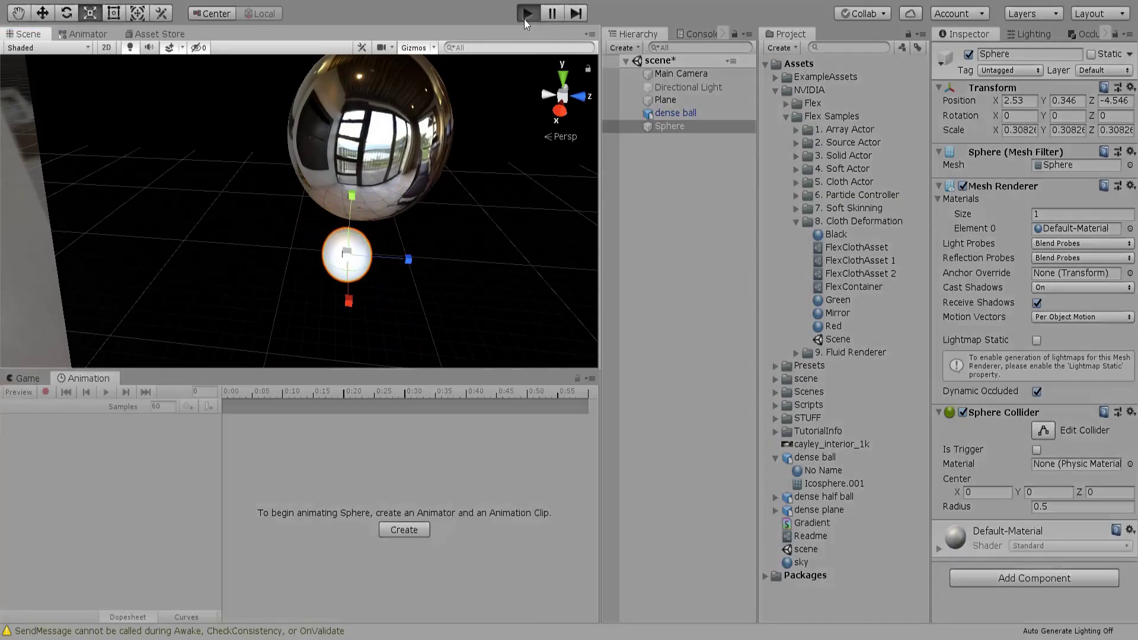
left_click(41, 15)
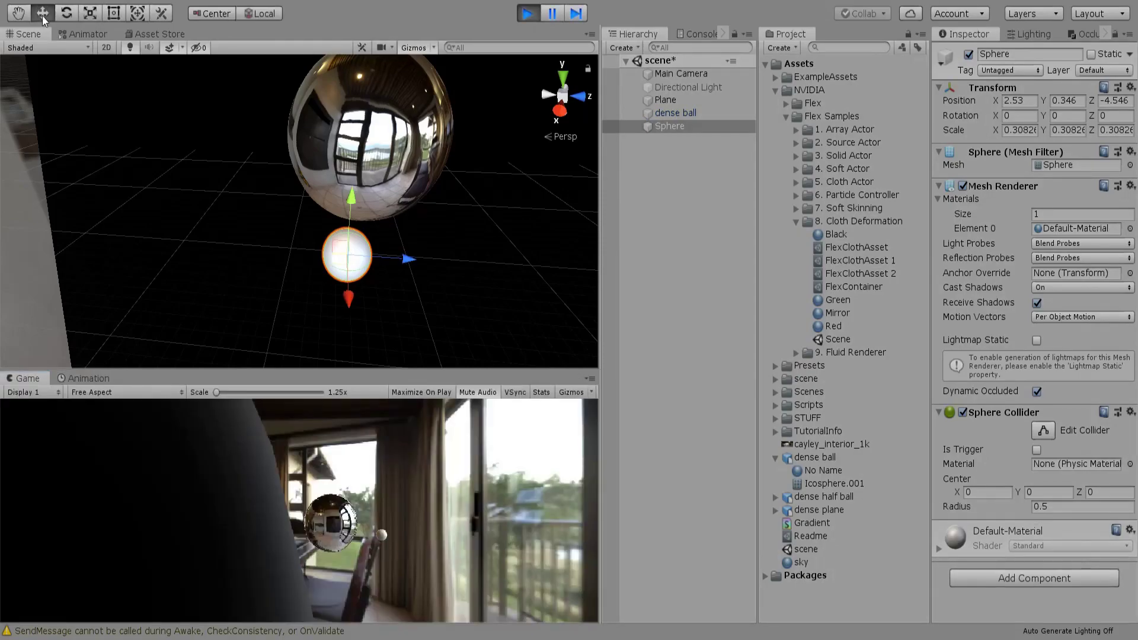
left_click_drag(345, 261, 371, 189)
left_click(528, 13)
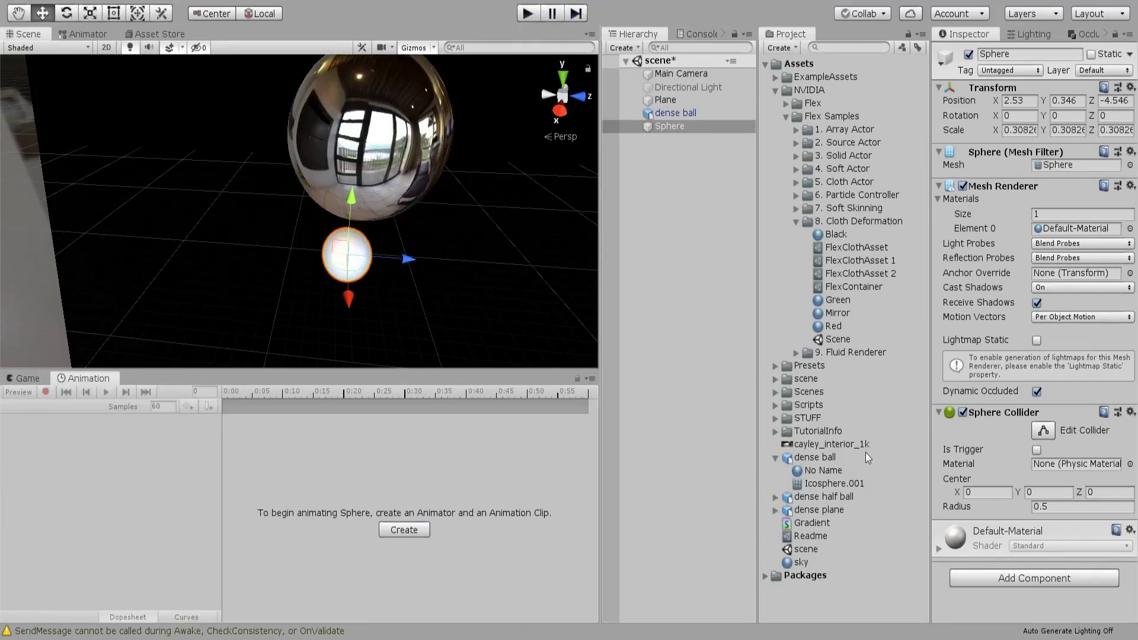
- Add the dense half ball model to the scene and reset its transform
left_click(814, 499)
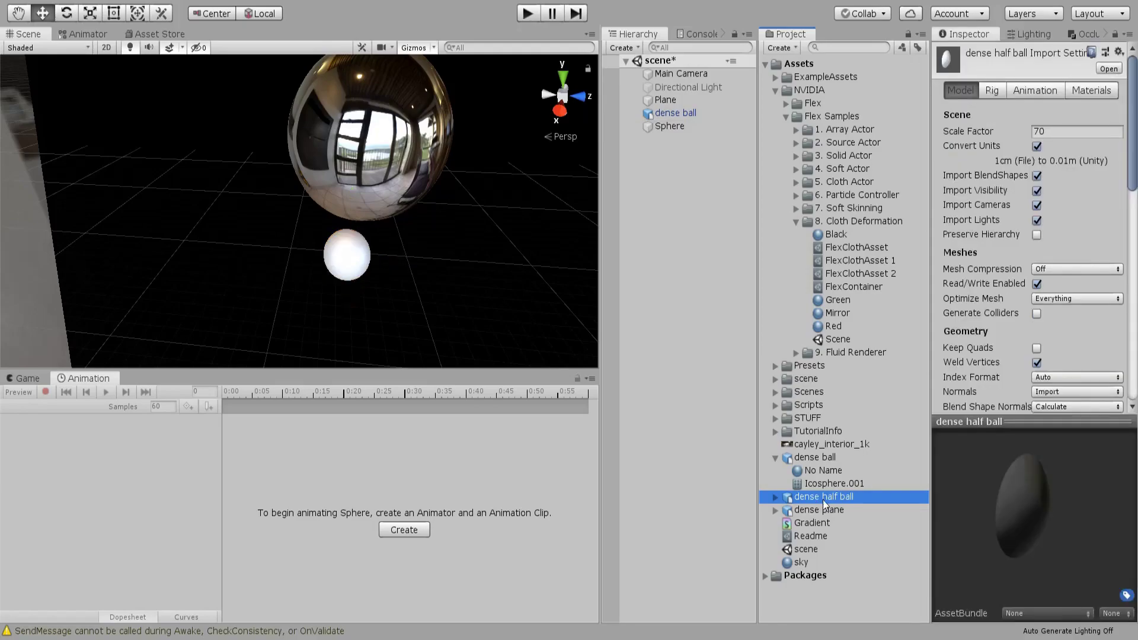
left_click(720, 251)
left_click_drag(689, 191, 688, 189)
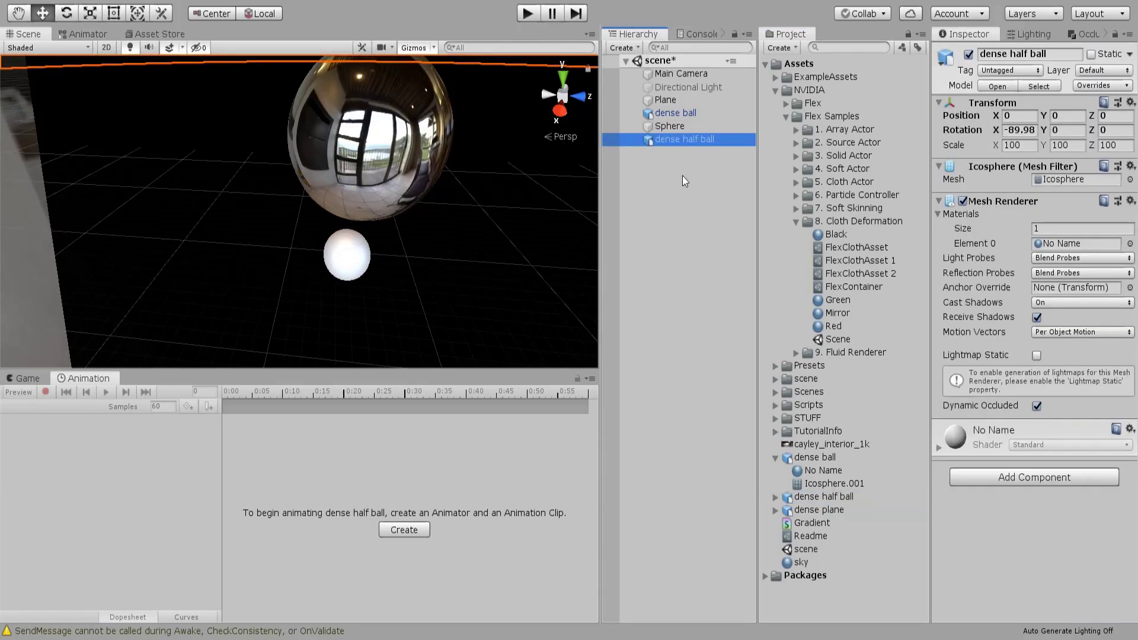
right_click(995, 104)
left_click(1003, 110)
- Move the dense half ball to about X 0.387, Z -3.84 in front of the backdrop and rotate it 90° about Y
scroll(488, 203, "down", 3)
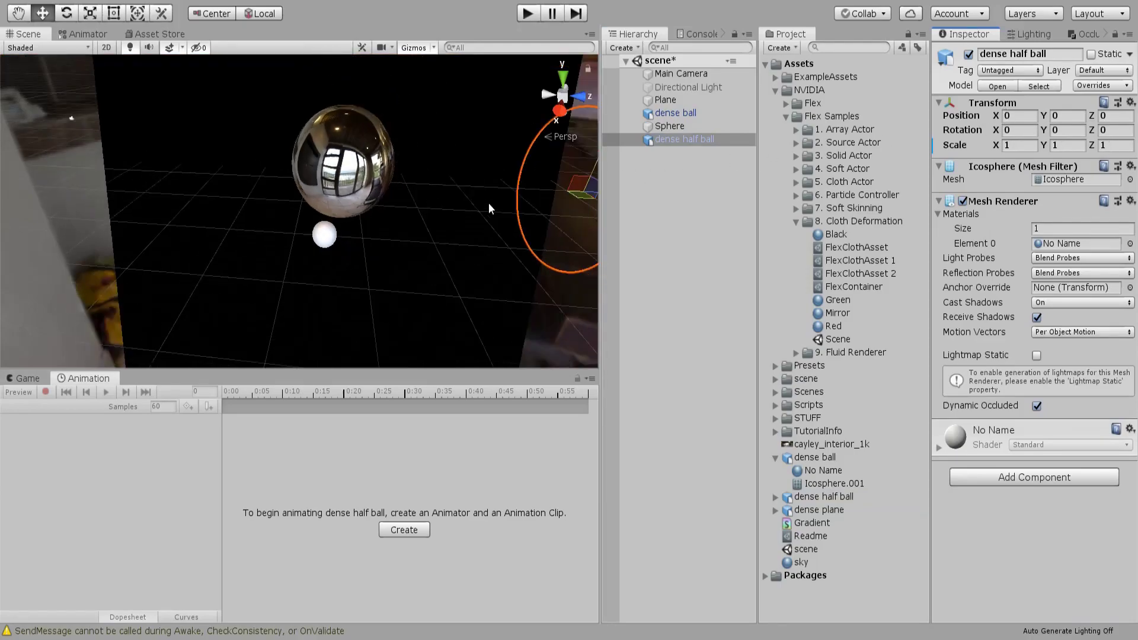
scroll(489, 203, "down", 2)
left_click_drag(517, 203, 151, 195)
left_click(67, 14)
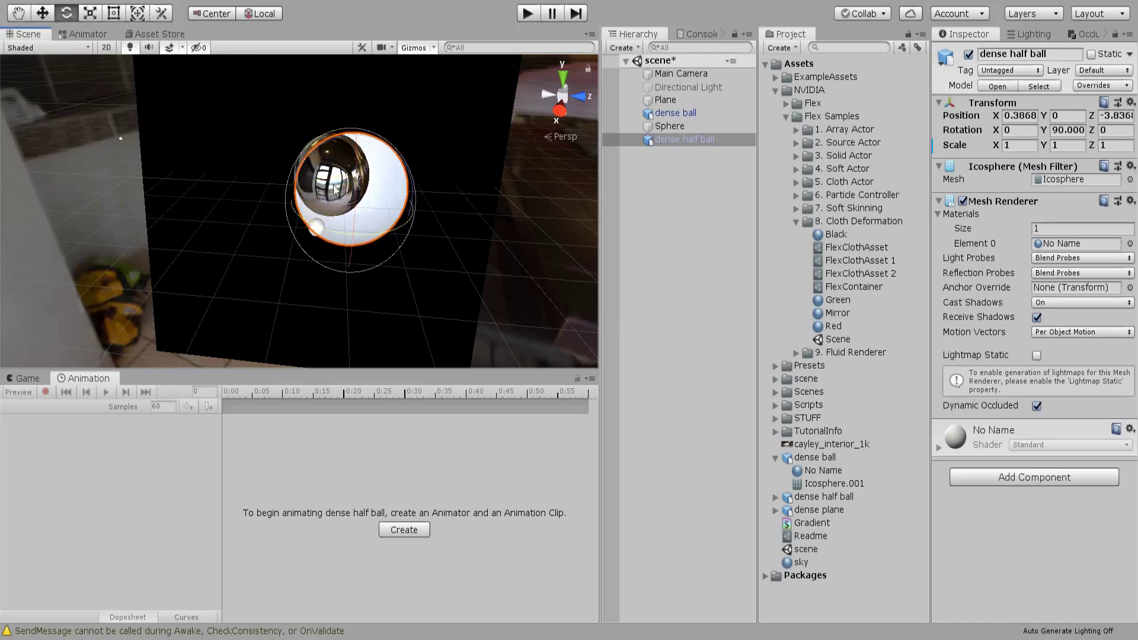
- Deactivate the dense ball and add a Flex Cloth Deformation component to the dense half ball
left_click(700, 116)
left_click(969, 54)
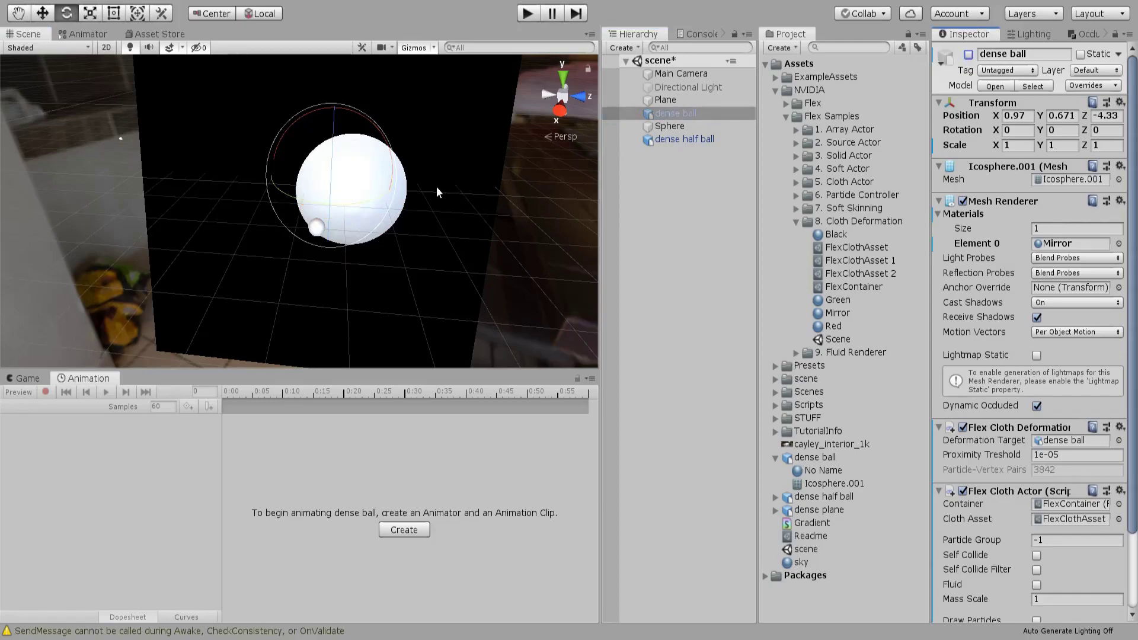
left_click(682, 140)
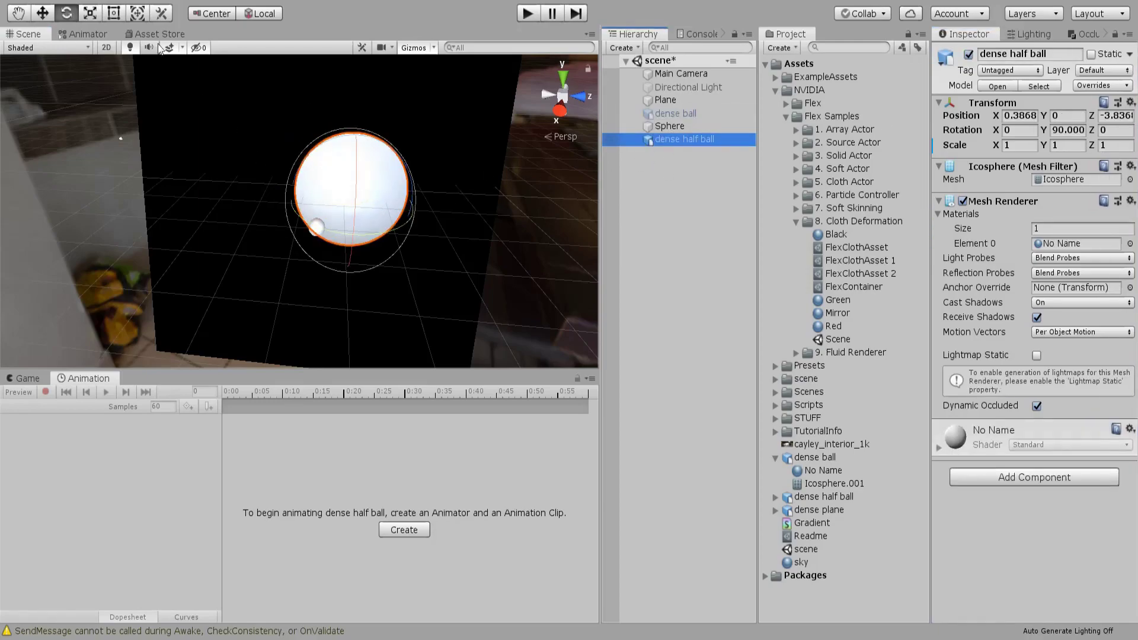
left_click(1069, 479)
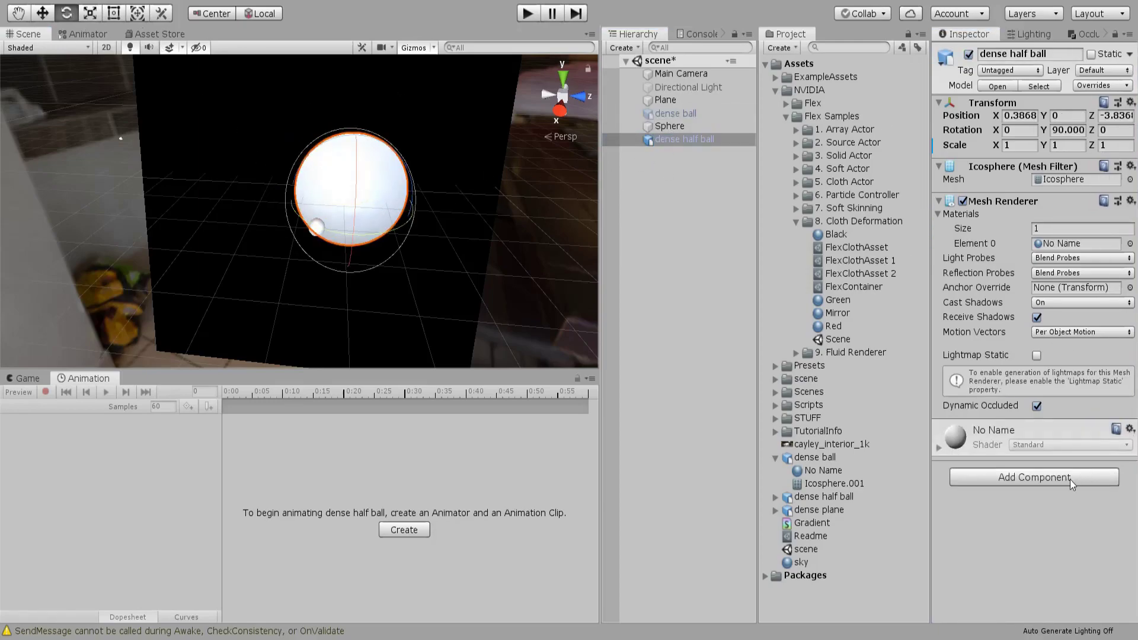
left_click(1061, 468)
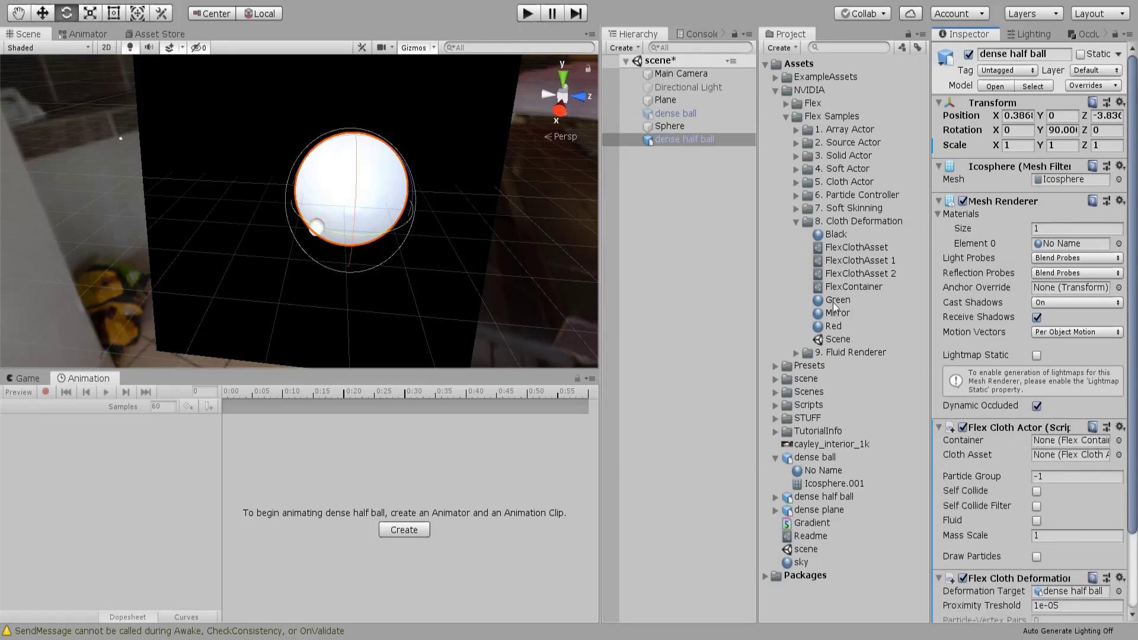
- Assign the Mirror material, FlexClothAsset 1 as cloth asset and FlexContainer as container to the dense half ball
left_click_drag(835, 312, 662, 137)
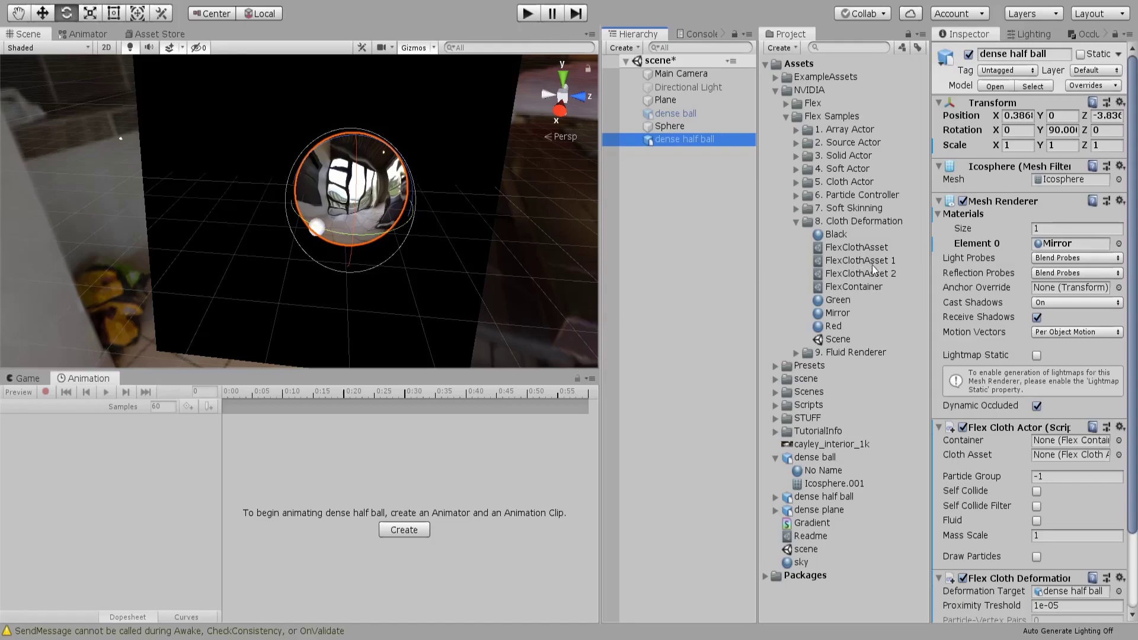
left_click_drag(865, 261, 1072, 462)
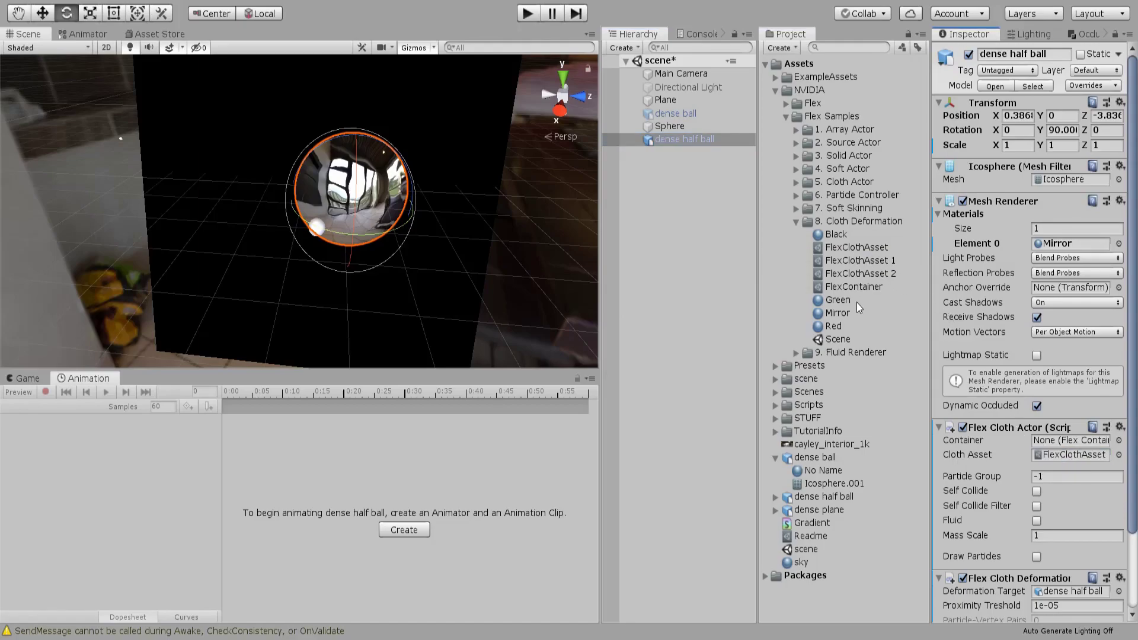
left_click_drag(846, 287, 1064, 441)
- Test the cloth deformation in play mode by moving the small sphere into and around the dense half ball, and stop playback
scroll(418, 219, "up", 8)
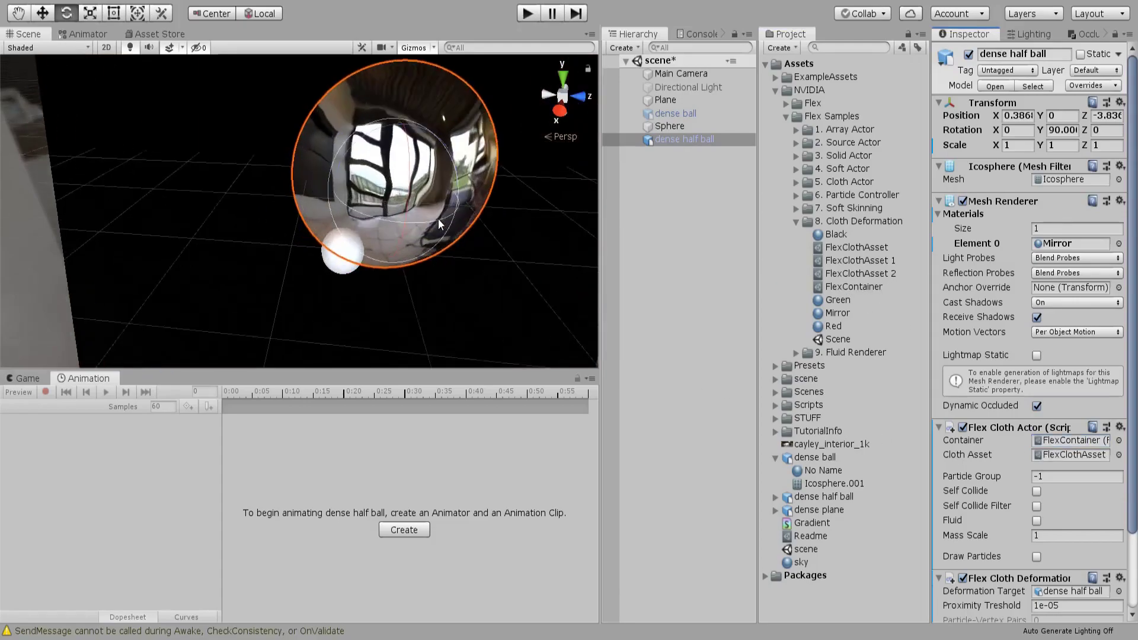
middle_click_drag(439, 219, 389, 222)
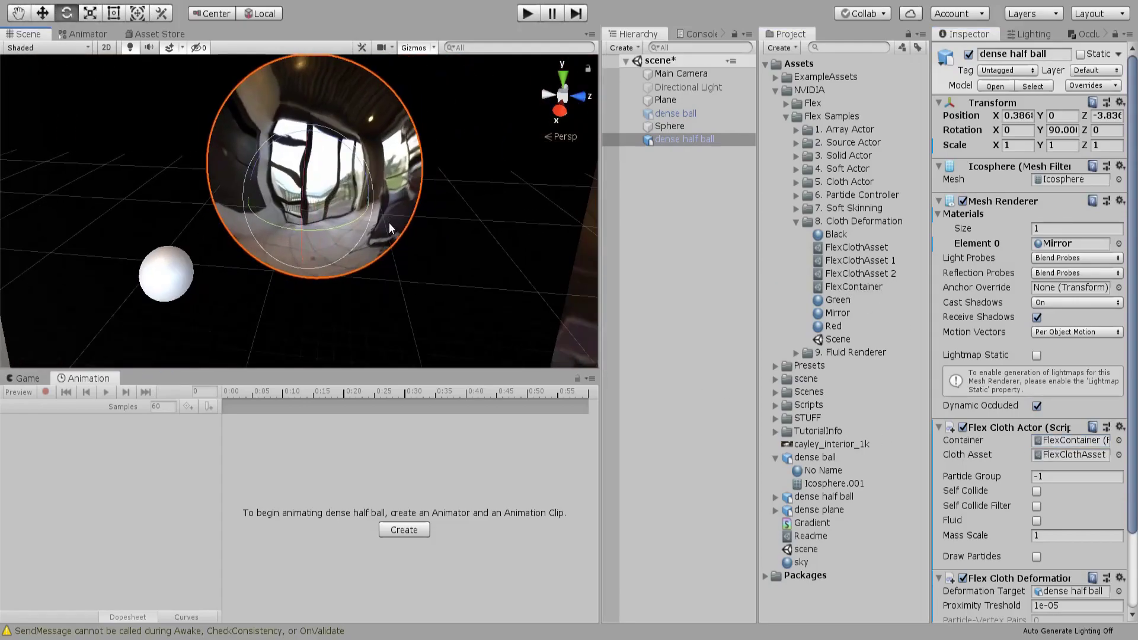
left_click(527, 15)
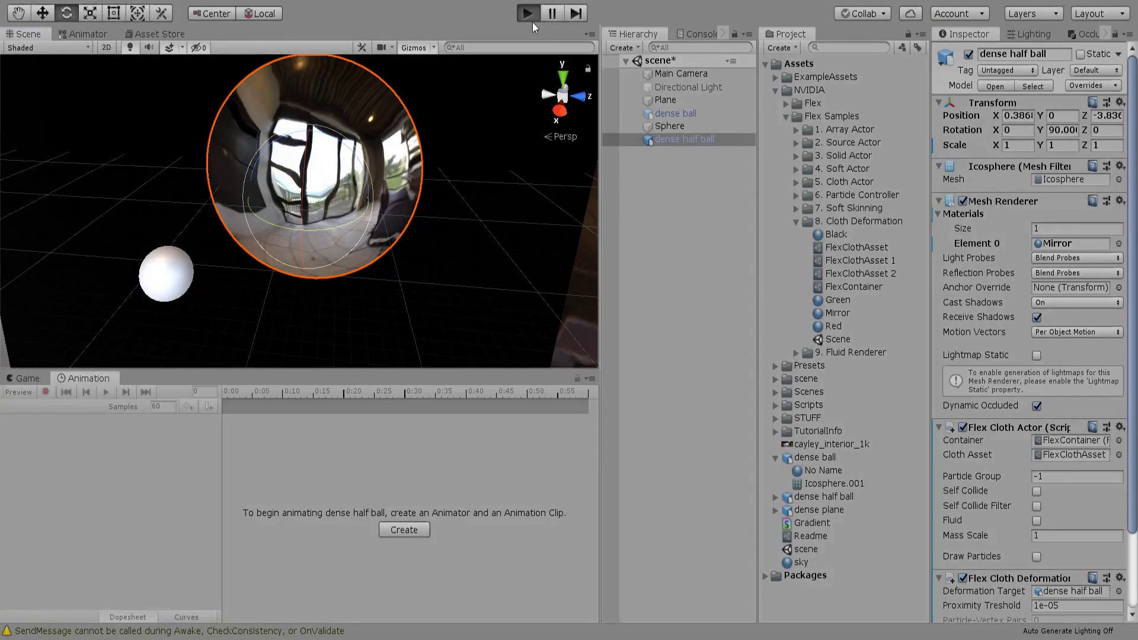
left_click(661, 127)
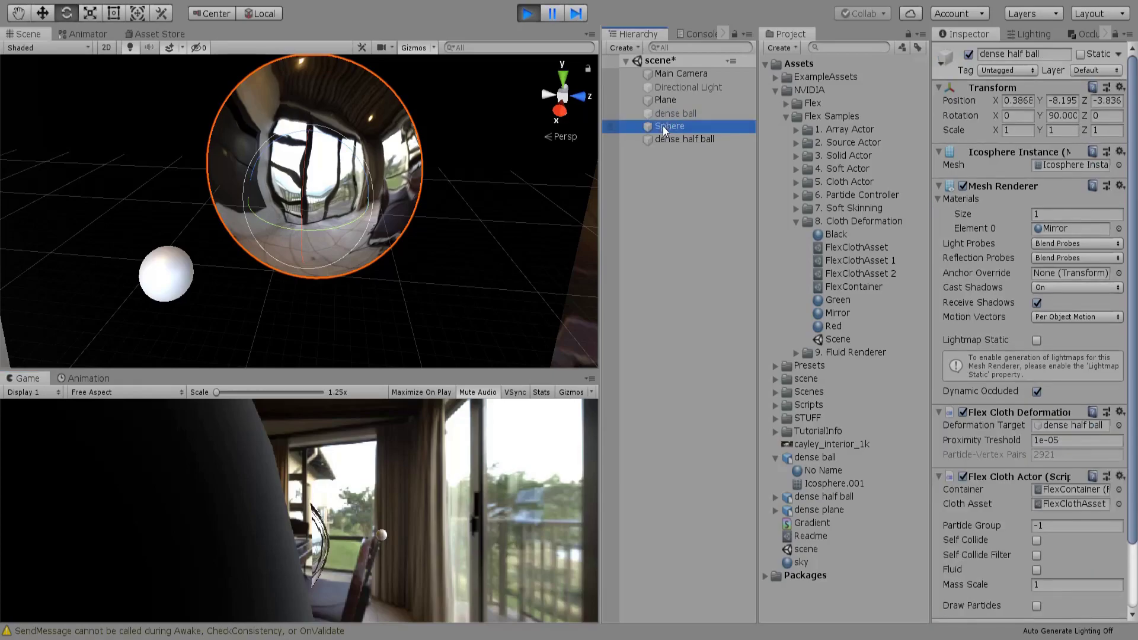
left_click(42, 13)
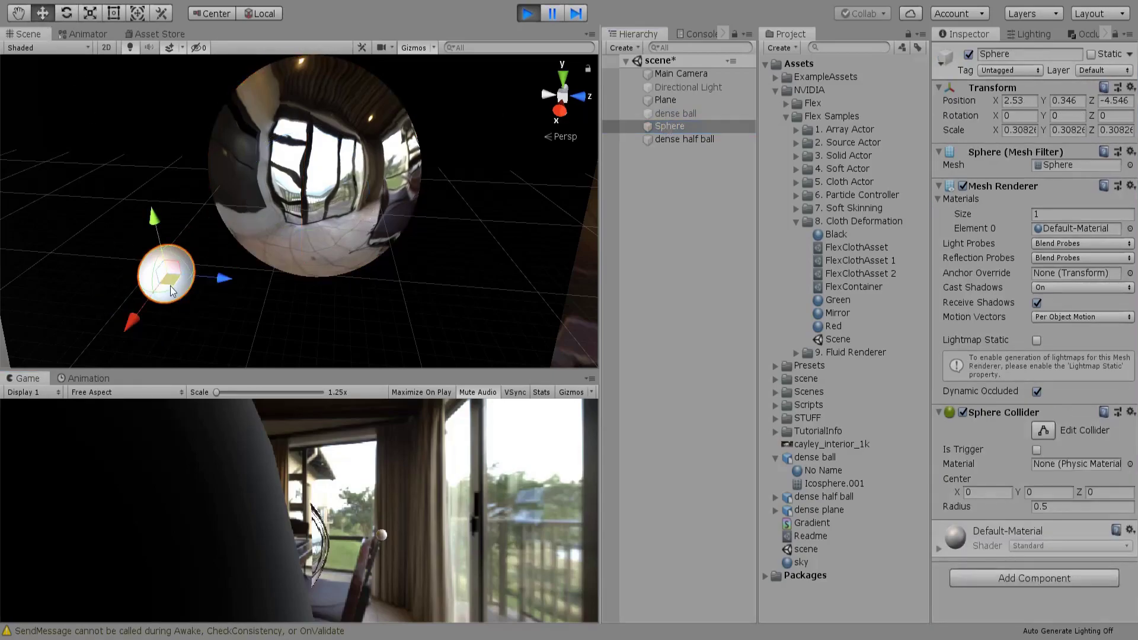
left_click_drag(169, 286, 374, 228)
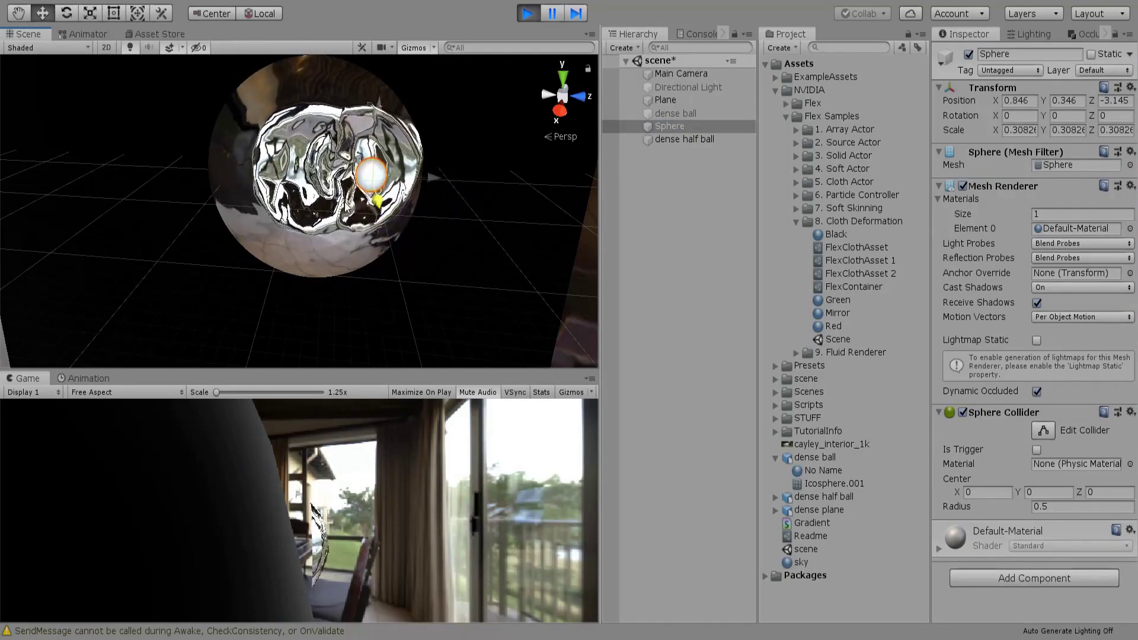
left_click_drag(377, 202, 363, 208)
left_click(248, 209)
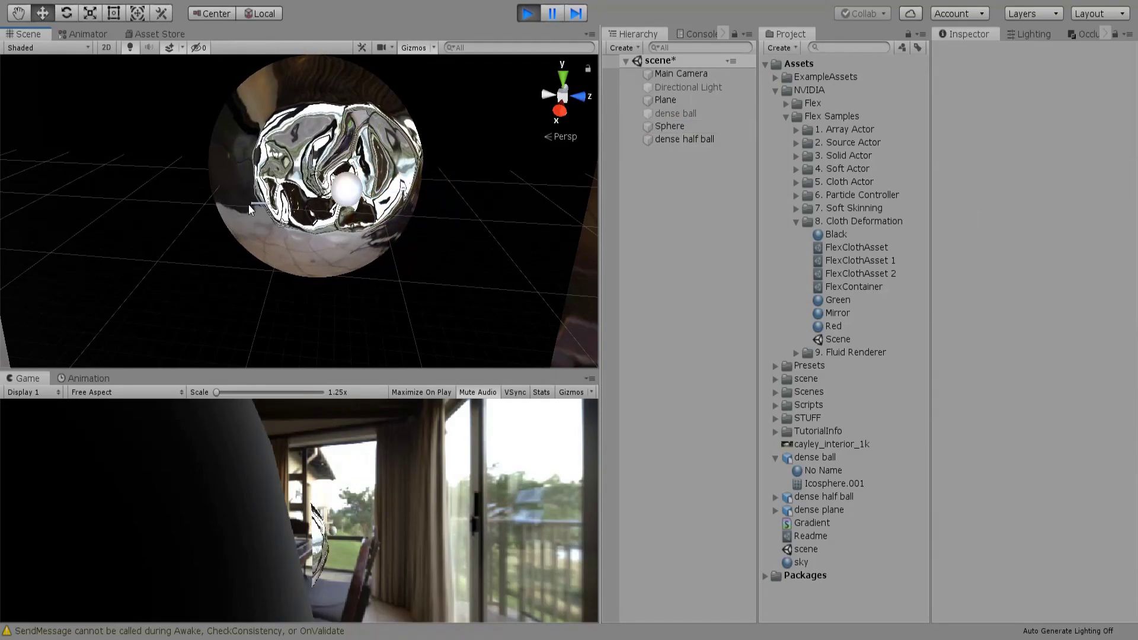
left_click(341, 197)
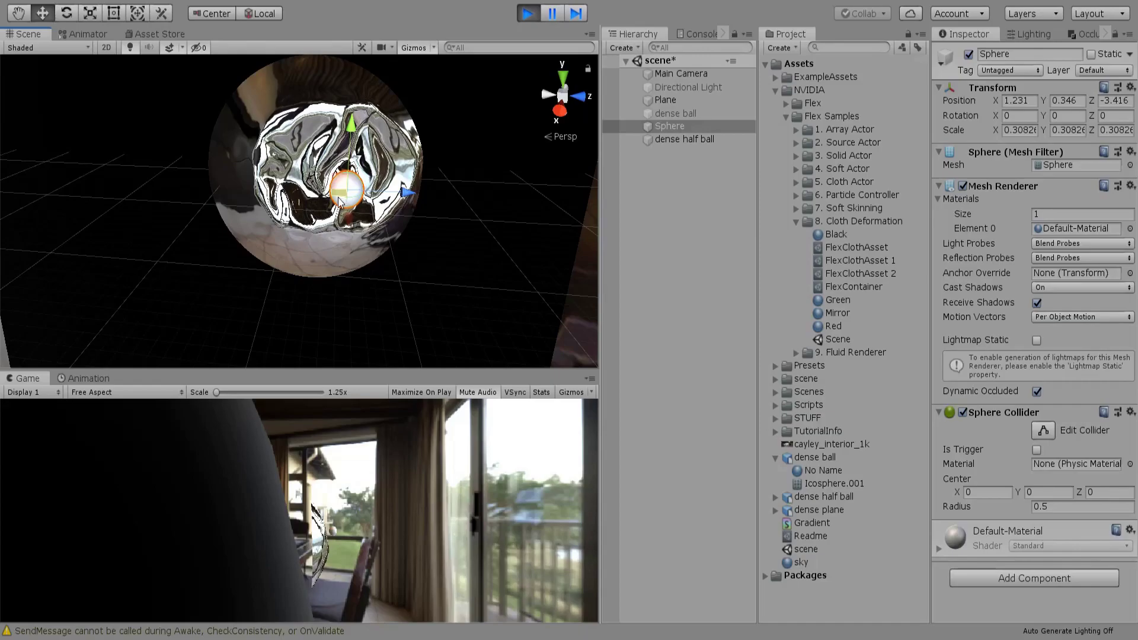
left_click_drag(329, 189, 324, 215)
left_click(527, 14)
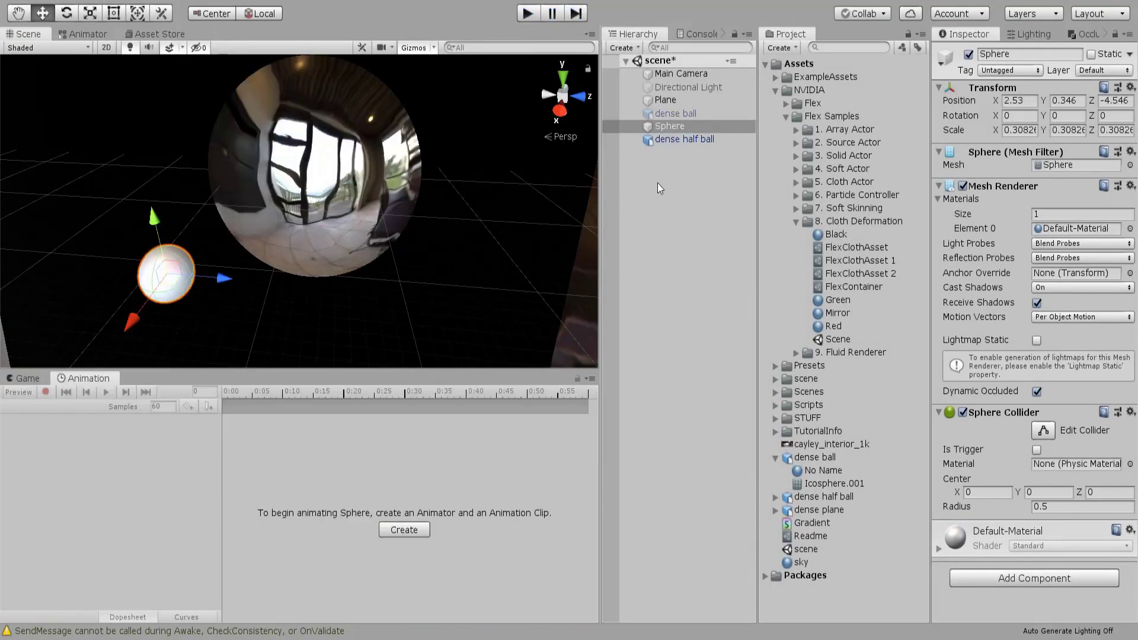
- Create an empty game object in the scene and make the small sphere its child
right_click(659, 182)
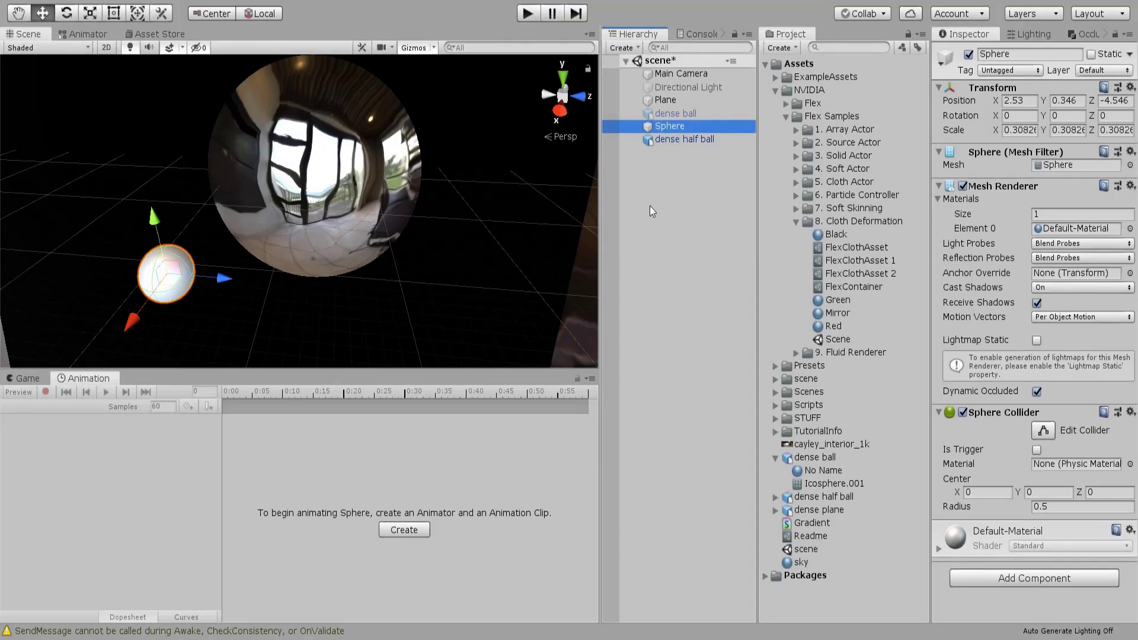
left_click(675, 185)
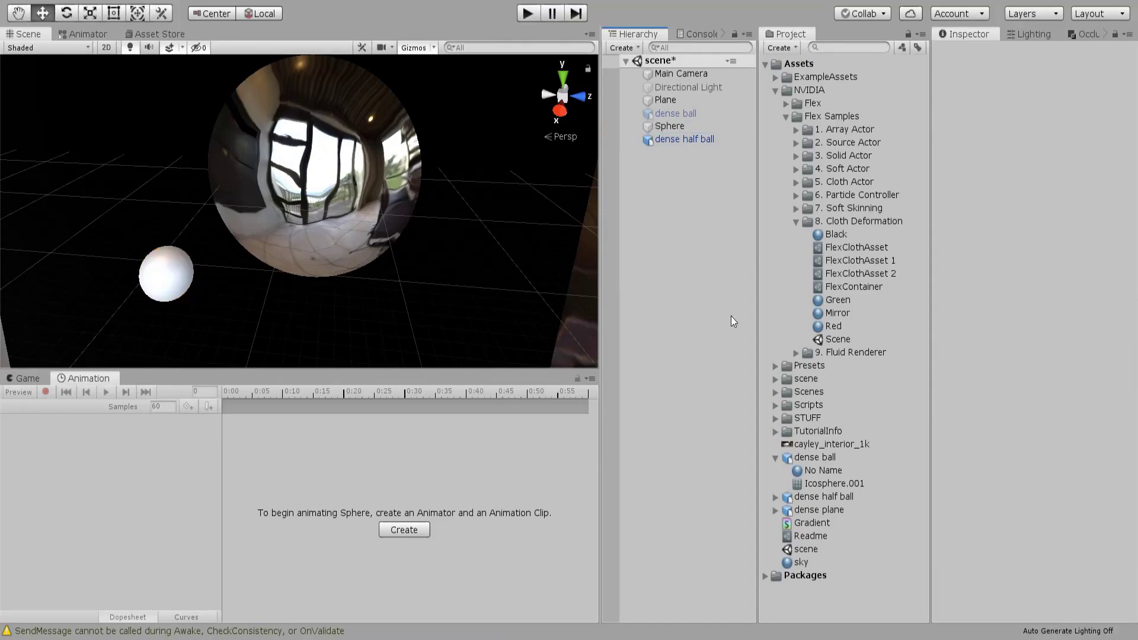
key("ctrl+shift+n")
left_click(680, 132)
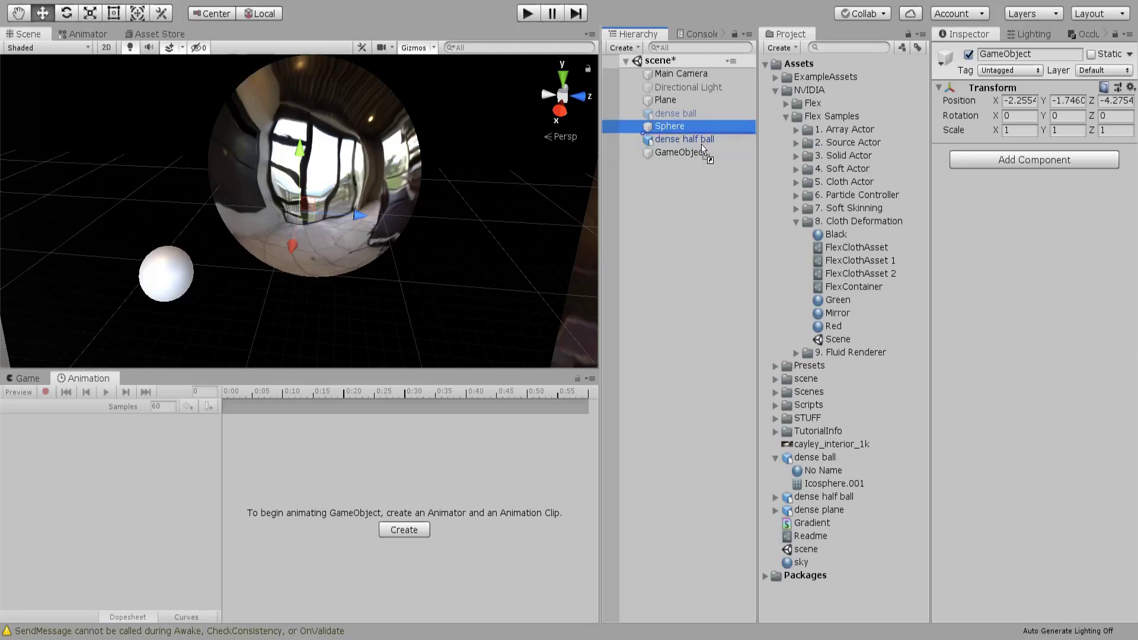
left_click_drag(690, 155, 689, 155)
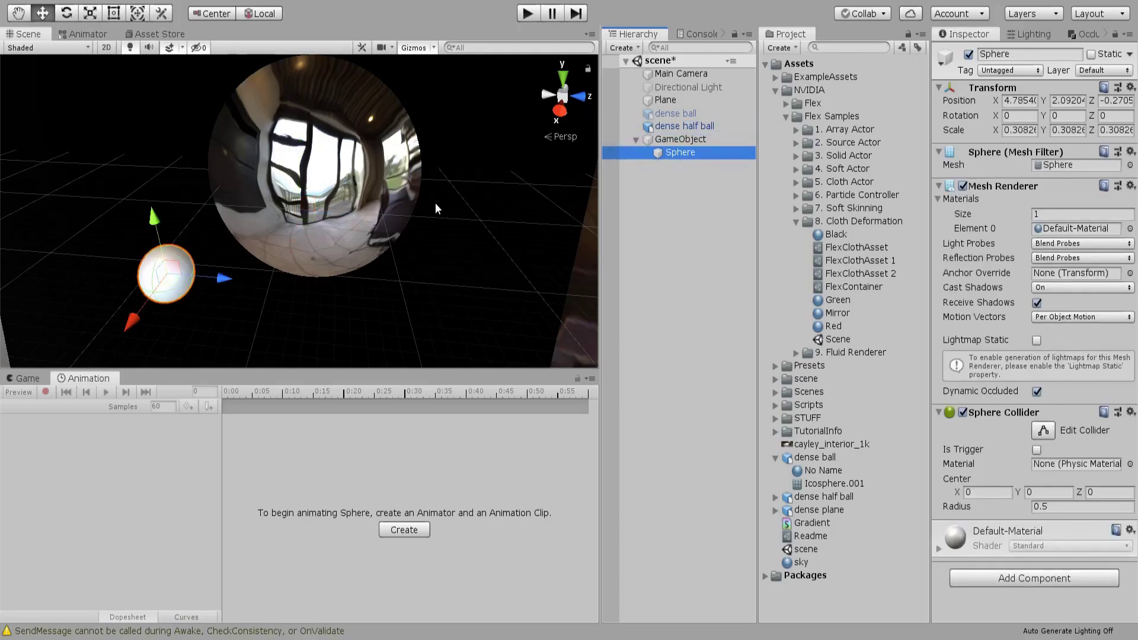
- Duplicate the small sphere inside the empty parent object and move the copy away from the original along the X axis
key("ctrl+d")
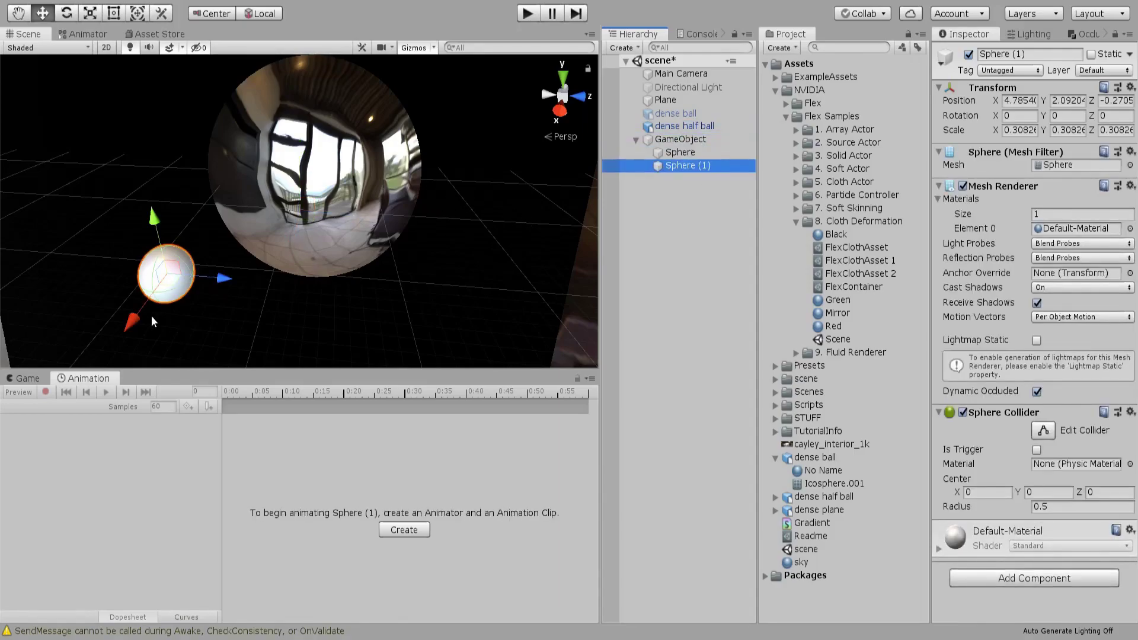
left_click_drag(150, 321, 181, 247)
left_click(349, 223)
right_click_drag(350, 223, 235, 285)
middle_click_drag(381, 245, 301, 266)
- Disable the Mesh Renderer on both small spheres, leaving their sphere colliders enabled
left_click(668, 152)
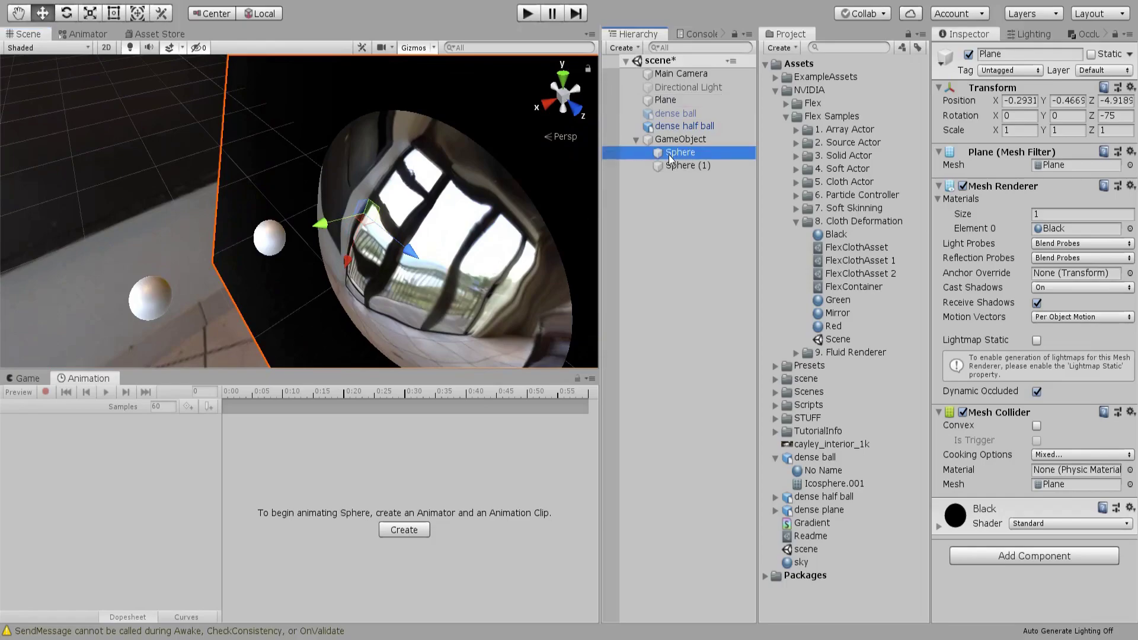
left_click(717, 165, "shift")
left_click(964, 186)
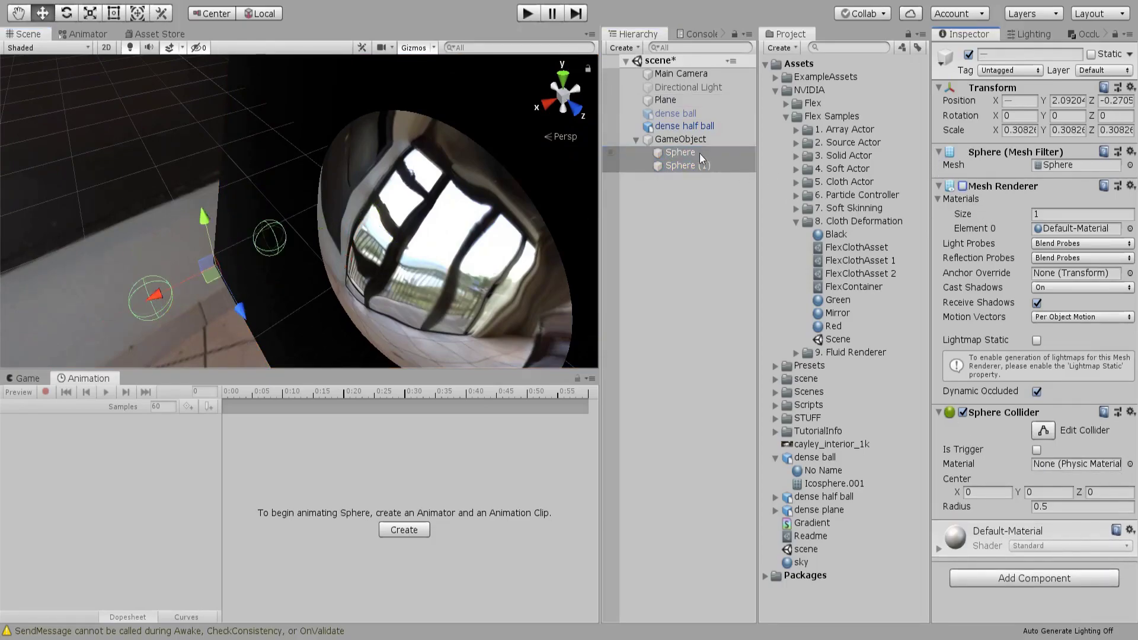
- Move the parent object of the two spheres to about X -3.44, Z -3.195, beside the dense half ball
left_click(682, 138)
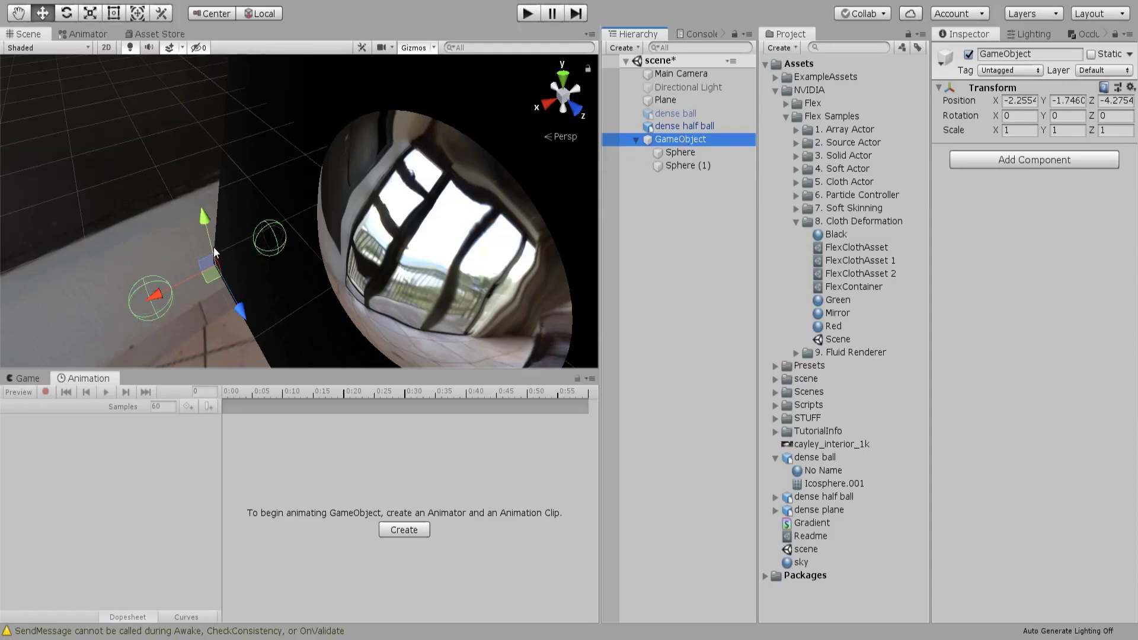
left_click_drag(214, 255, 391, 302)
scroll(390, 303, "down", 1)
middle_click_drag(383, 302, 313, 280)
left_click_drag(148, 244, 170, 239)
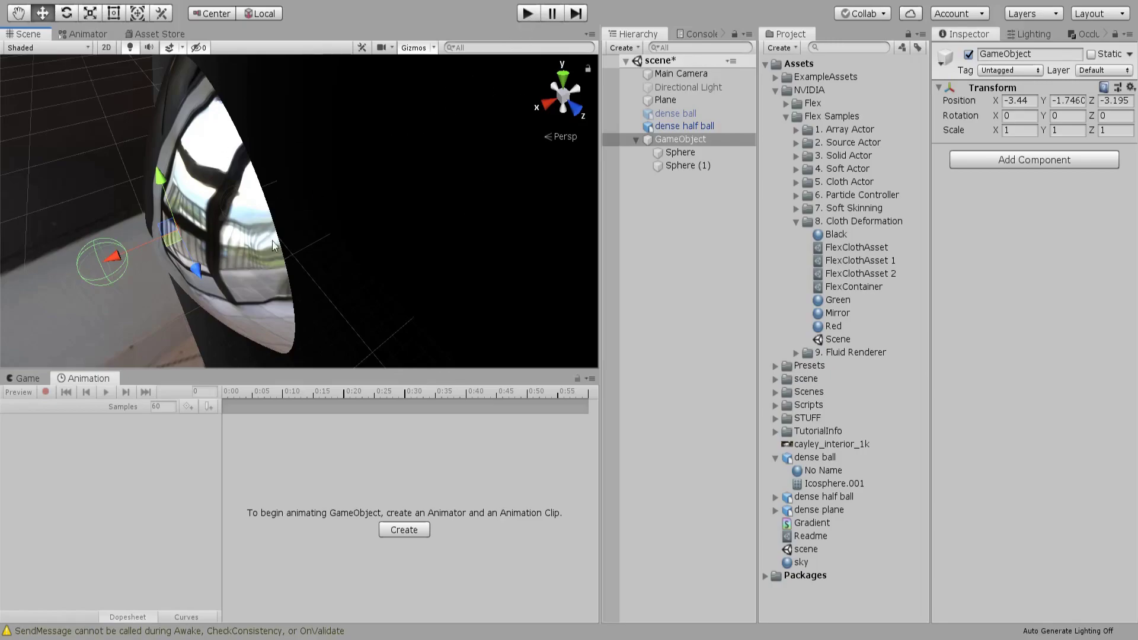
- Frame the dense half ball from the front and align the Main Camera with this view
middle_click_drag(279, 251, 335, 208)
right_click_drag(336, 208, 586, 108)
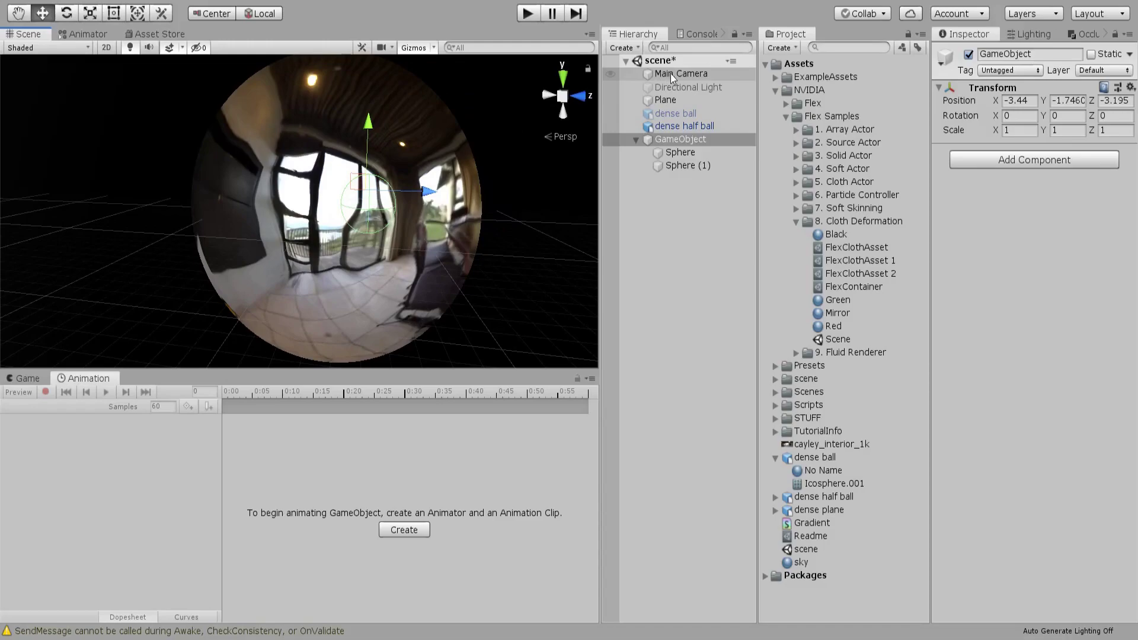
left_click(681, 73)
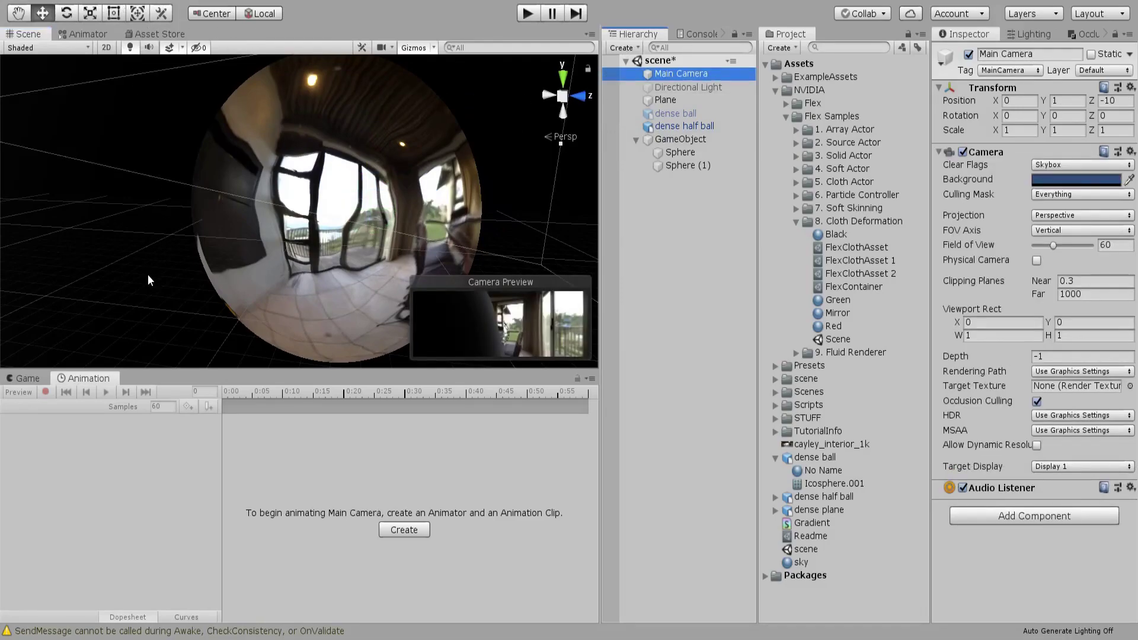
key("ctrl+shift+f")
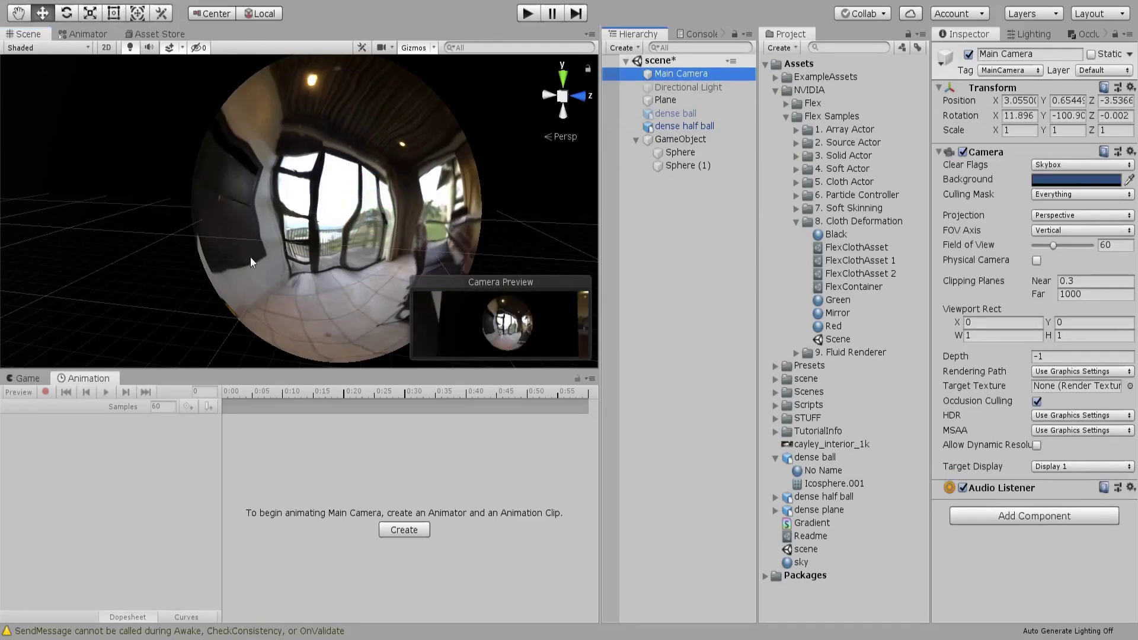
- Run the scene and push the parent of the invisible sphere colliders into the half ball, to about X -3.774, Z -3.411
left_click(528, 14)
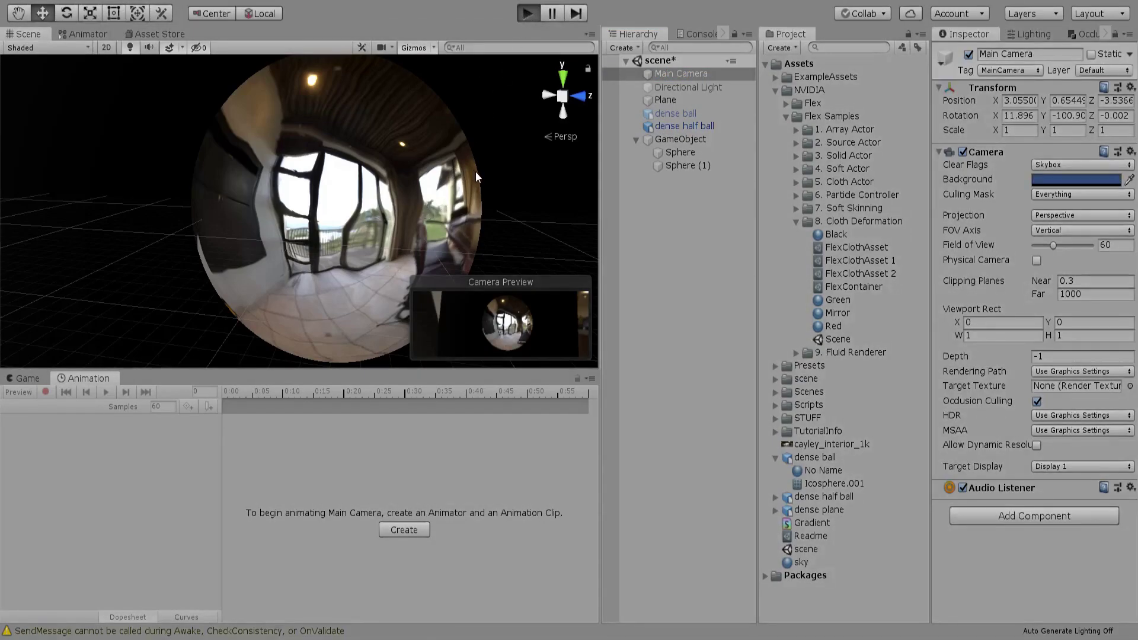
right_click_drag(475, 172, 413, 205)
left_click_drag(412, 204, 589, 197, "alt")
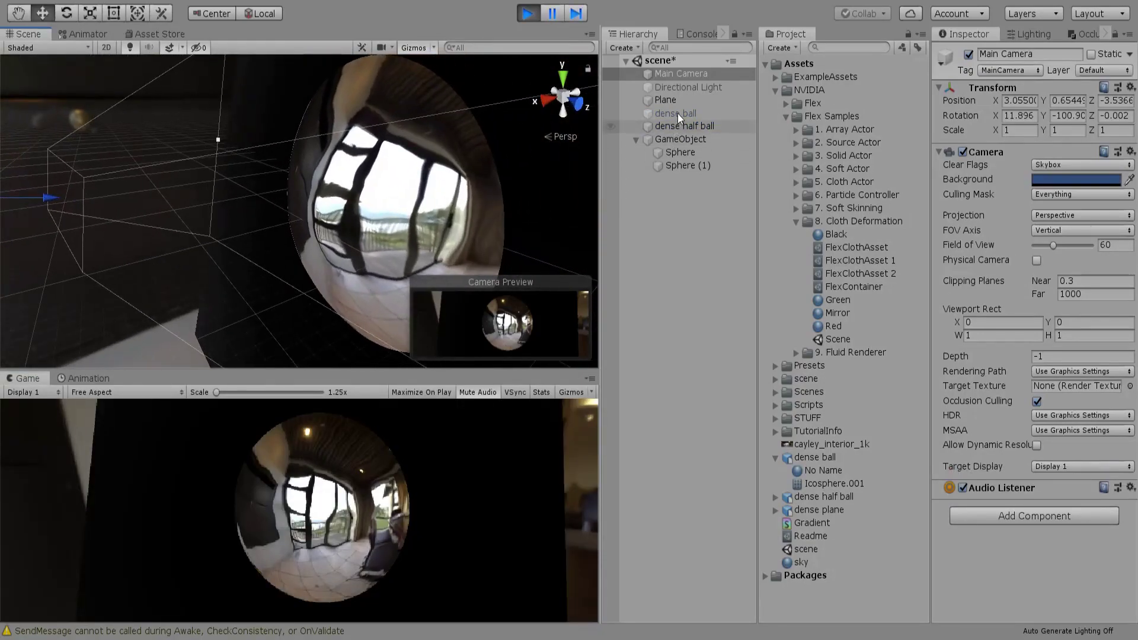
left_click(671, 136)
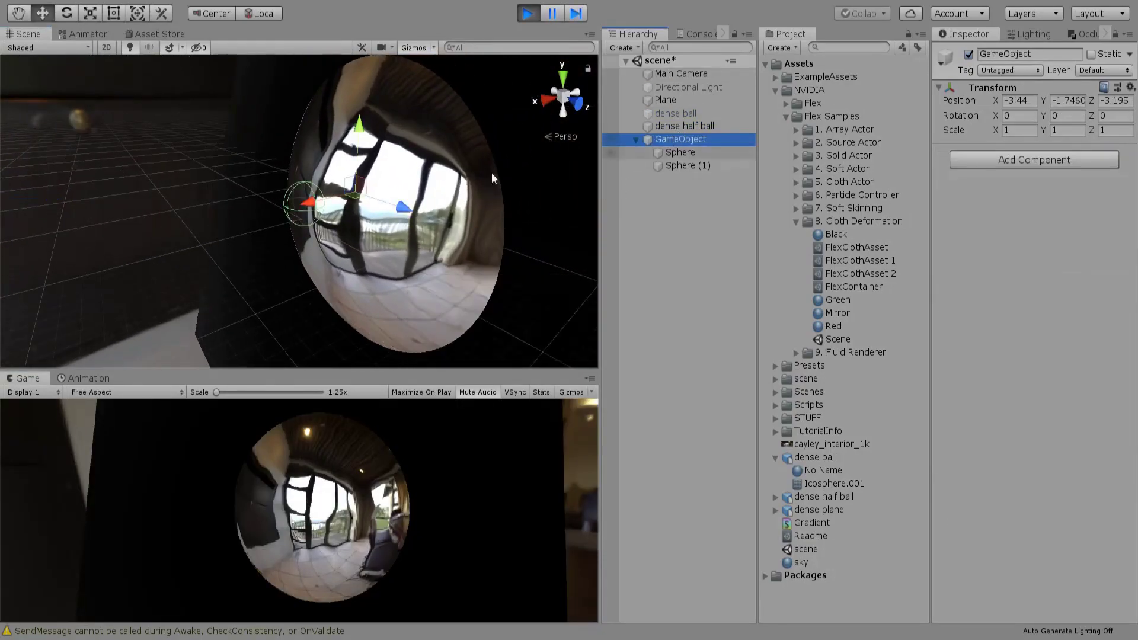
left_click(358, 206)
left_click_drag(356, 205, 367, 193)
- Crumple the half ball further by moving the collider parent through it to about X -2.739, Z -2.864 in play mode
left_click(479, 219)
left_click(661, 142)
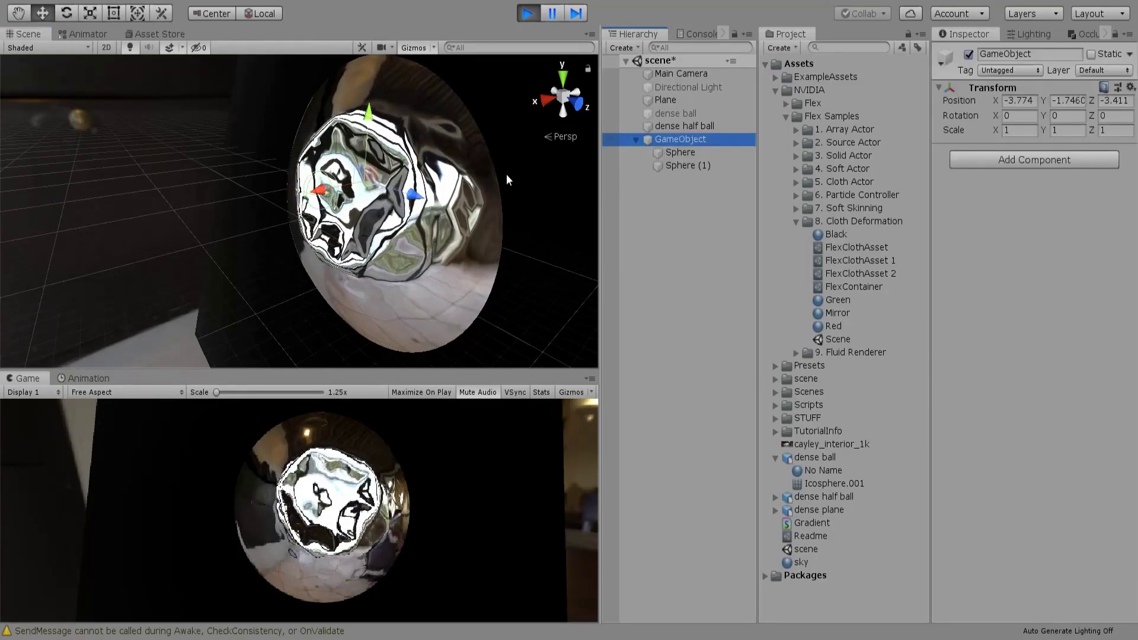
left_click(348, 203)
left_click_drag(349, 203, 354, 225)
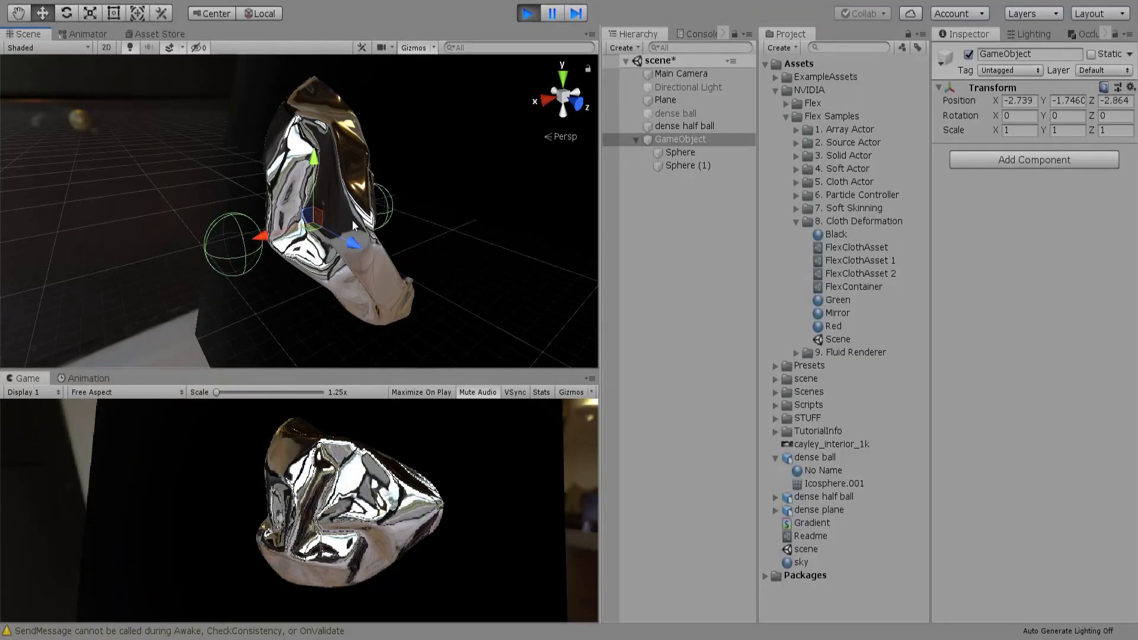